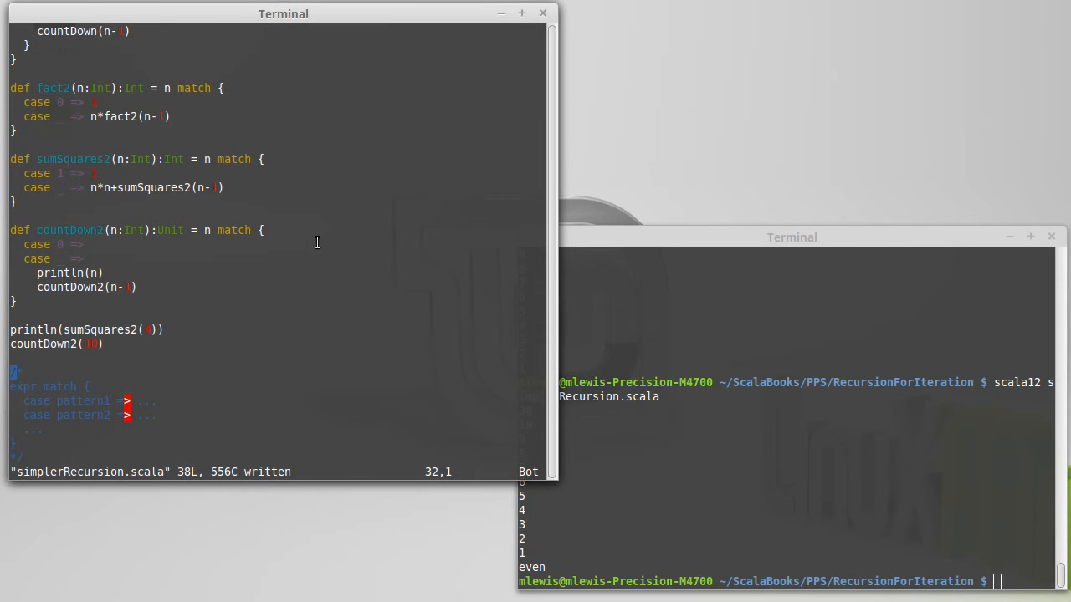
pyautogui.write('Djjj')
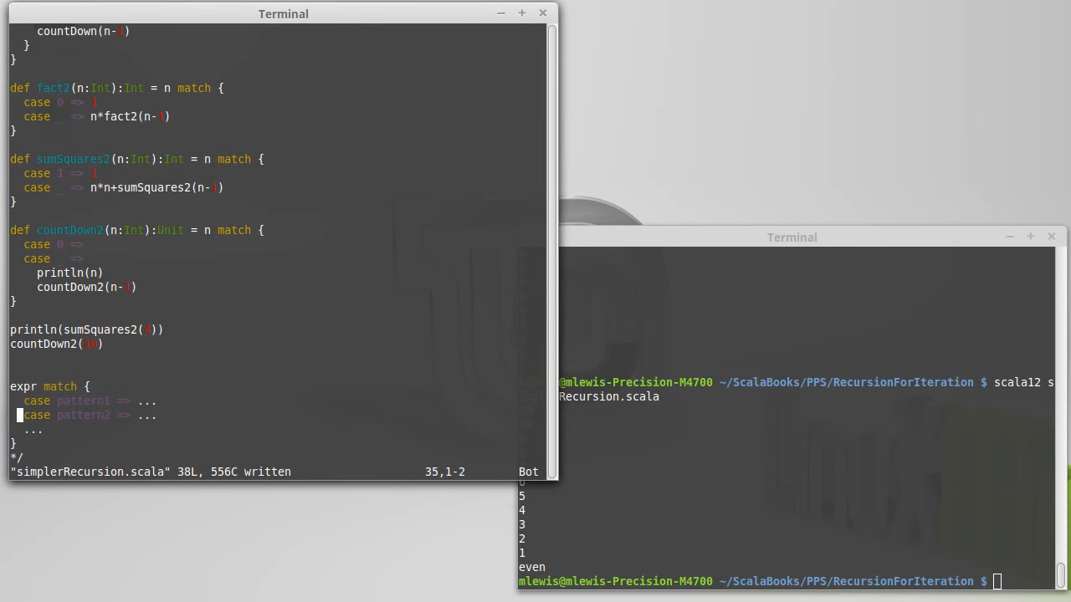
pyautogui.write('jjjD')
pyautogui.write('k')
# Move the cursor over the template's case line and countDown2's case 0 to compare them.
pyautogui.press('k')
pyautogui.press('k')
pyautogui.press('k')
pyautogui.press('l')
pyautogui.press('l')
pyautogui.press('l')
pyautogui.press('l')
pyautogui.press('l')
pyautogui.press('l')
pyautogui.press('l')
pyautogui.press('k')
pyautogui.press('k')
pyautogui.press('k')
pyautogui.press('k')
pyautogui.press('k')
pyautogui.press('k')
pyautogui.press('k')
pyautogui.press('k')
pyautogui.press('j')
pyautogui.press('j')
pyautogui.press('j')
pyautogui.press('j')
pyautogui.press('j')
pyautogui.press('j')
pyautogui.press('j')
pyautogui.write(':q')
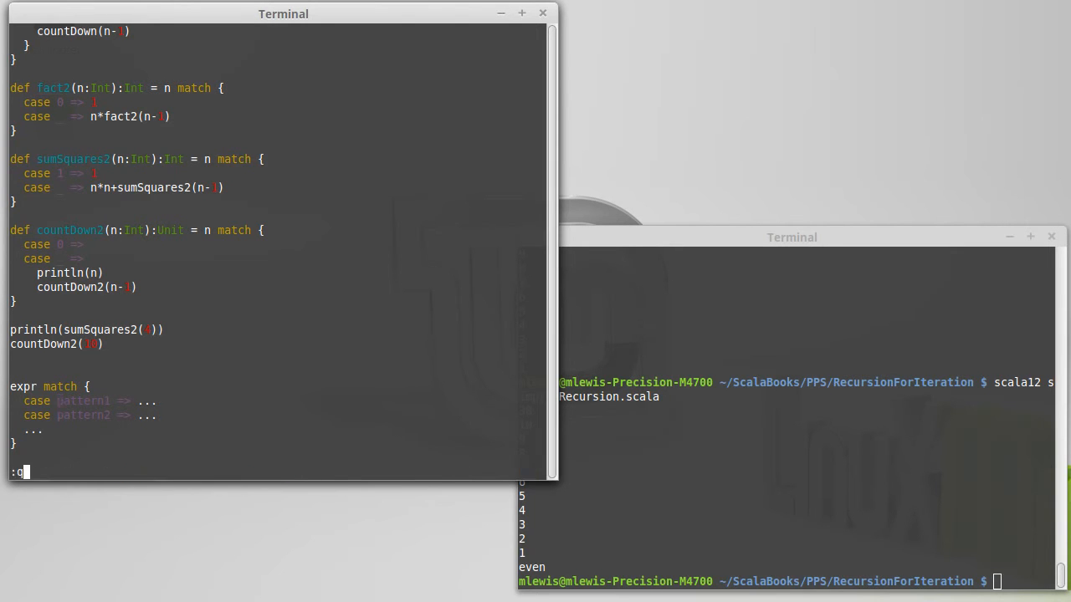
# Quit simplerRecursion.scala discarding changes with :q! and open recurInput.scala in vi.
pyautogui.press('Return')
pyautogui.write(':q!')
pyautogui.press('Return')
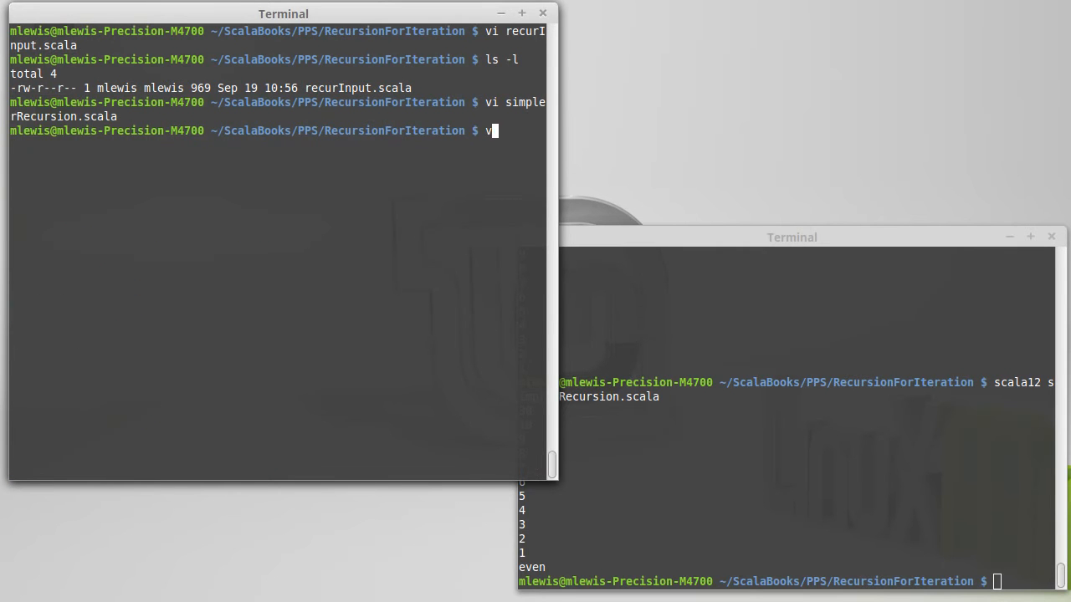
pyautogui.write('vi re')
pyautogui.press('Tab')
pyautogui.press('Return')
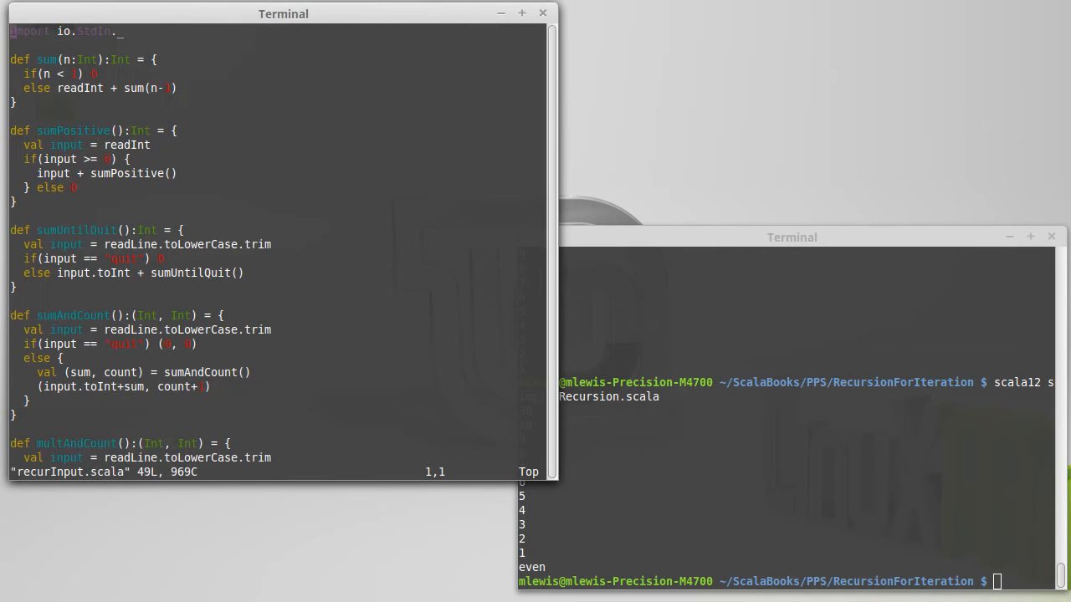
# Jump to the end of recurInput.scala and move the cursor over value and count in the tuple assignment.
pyautogui.hotkey('shift', 'g')
pyautogui.press('k')
pyautogui.press('k')
pyautogui.press('k')
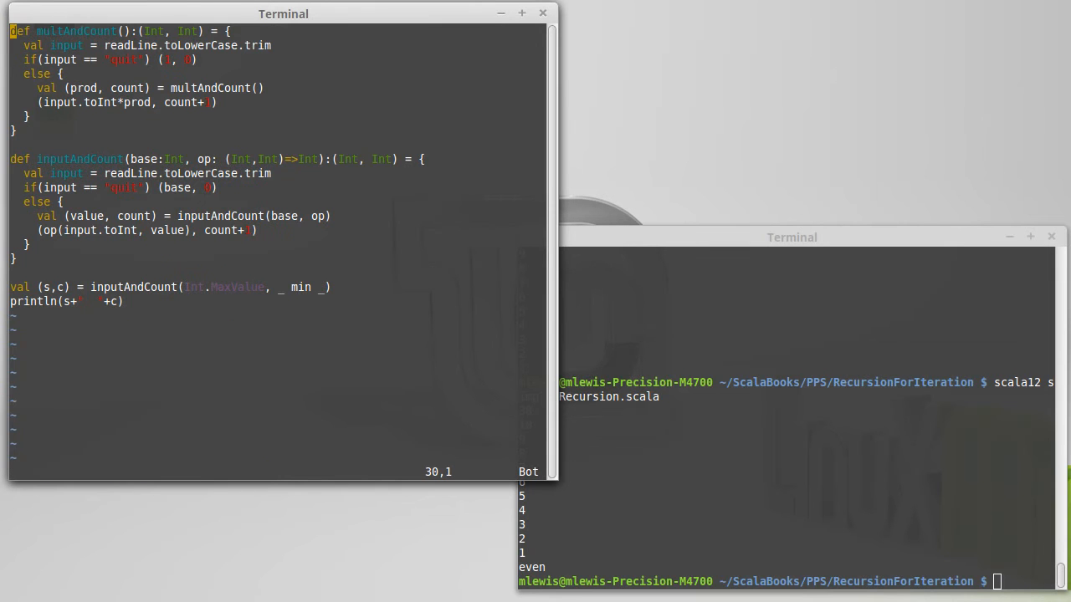
pyautogui.press('j')
pyautogui.press('j')
pyautogui.press('j')
pyautogui.press('j')
pyautogui.press('j')
pyautogui.press('j')
pyautogui.press('j')
pyautogui.press('j')
pyautogui.press('w')
pyautogui.press('w')
pyautogui.press('l')
pyautogui.press('l')
pyautogui.press('l')
pyautogui.press('h')
pyautogui.press('l')
pyautogui.press('l')
pyautogui.press('l')
pyautogui.press('l')
pyautogui.press('l')
# Highlight the (value, count) and (s,c) tuples with the mouse, then quit recurInput.scala.
pyautogui.moveTo(66, 215); pyautogui.dragTo(157, 215)
pyautogui.moveTo(32, 287); pyautogui.dragTo(78, 287)
pyautogui.write(':q')
pyautogui.press('Return')
# Rerun vi simplerRecursion.scala from the shell history and jump to the end of the file.
pyautogui.press('Up')
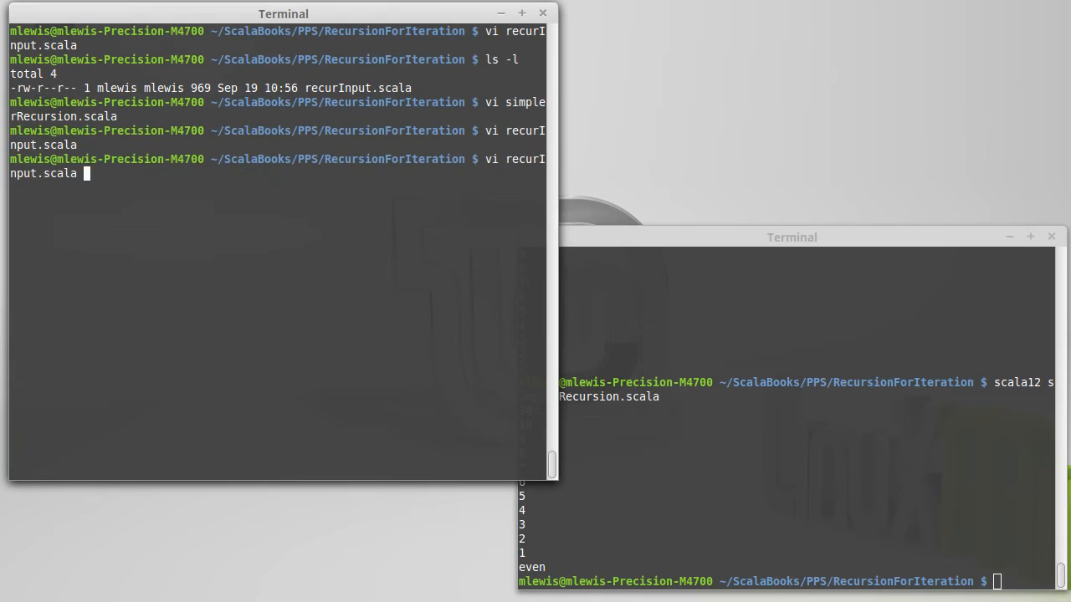
pyautogui.press('Up')
pyautogui.press('Return')
pyautogui.press('}')
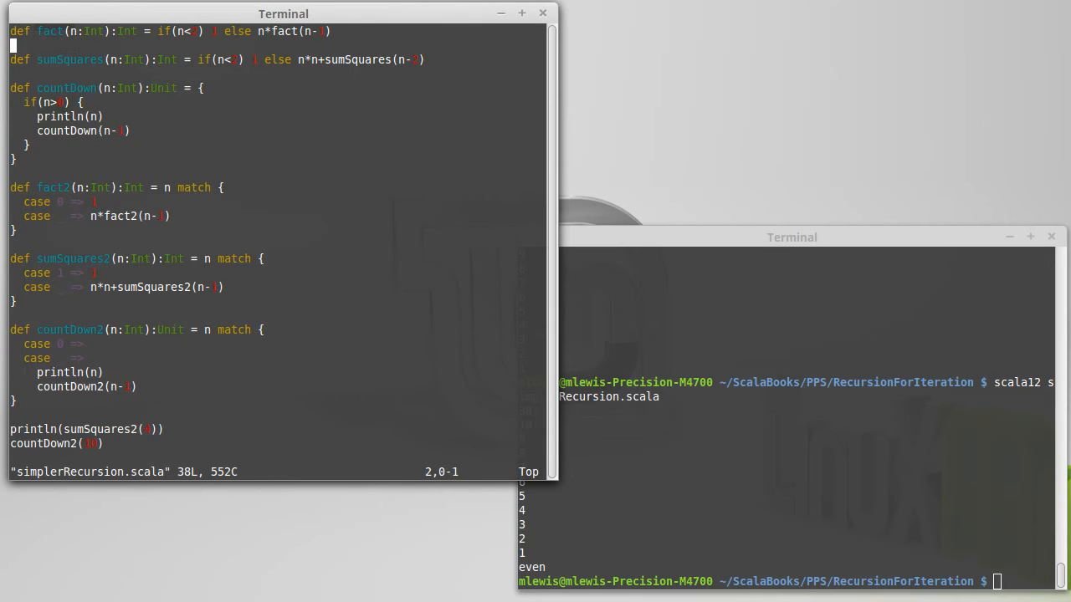
pyautogui.press('}')
pyautogui.press('}')
pyautogui.press('}')
pyautogui.press('}')
pyautogui.press('}')
pyautogui.press('}')
pyautogui.press('}')
# Move through the expr match template lines and start a new line below it.
pyautogui.press('k')
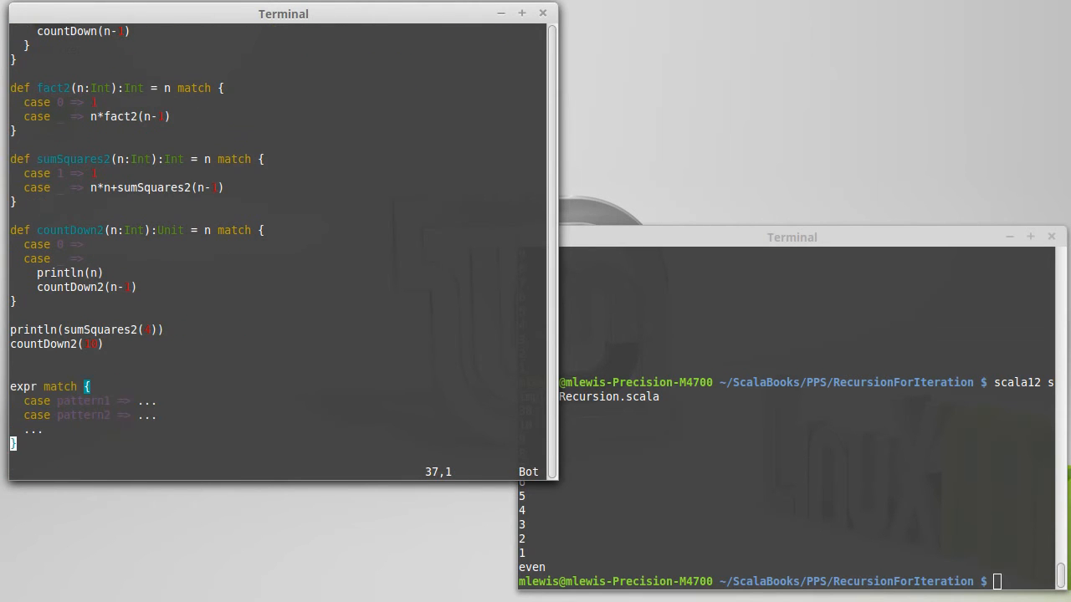
pyautogui.press('k')
pyautogui.press('k')
pyautogui.press('k')
pyautogui.press('k')
pyautogui.press('k')
pyautogui.press('j')
pyautogui.press('j')
pyautogui.press('j')
pyautogui.press('j')
pyautogui.press('j')
pyautogui.write('jo')
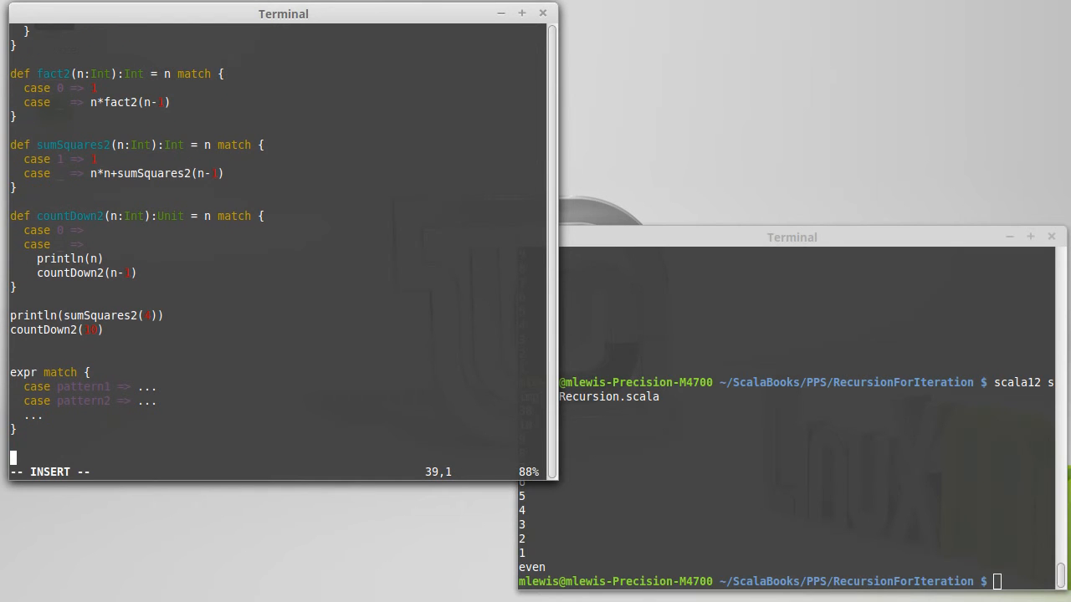
pyautogui.write('(a,b) ')
pyautogui.write('match {')
# Begin an (a,b) match block below the template and save the file.
pyautogui.press('Return')
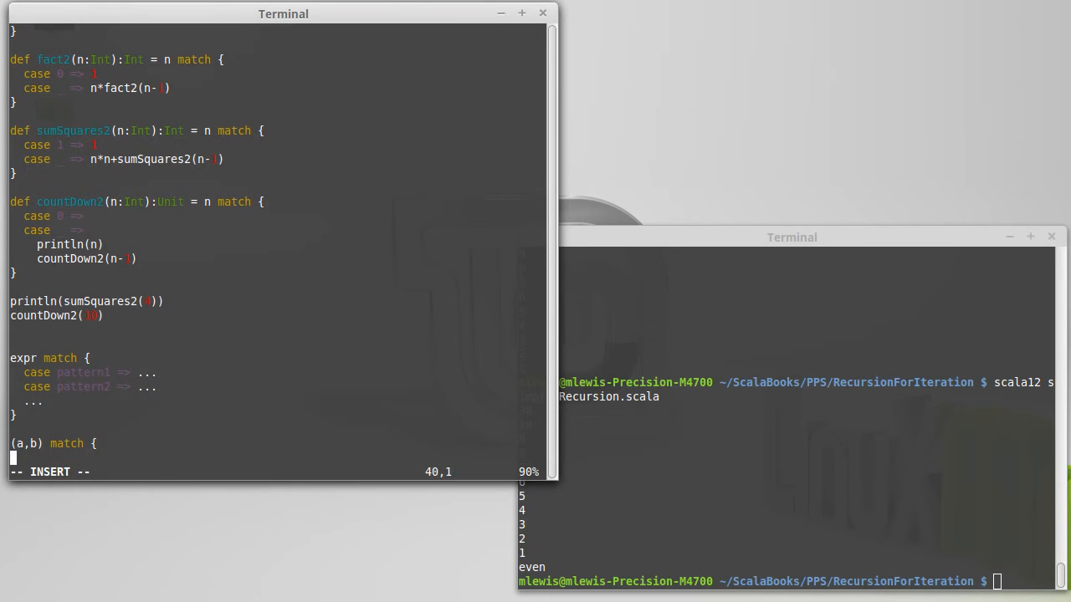
pyautogui.write('}')
pyautogui.press('Escape')
pyautogui.write(':w')
pyautogui.press('Return')
pyautogui.press('j')
pyautogui.press('k')
pyautogui.press('k')
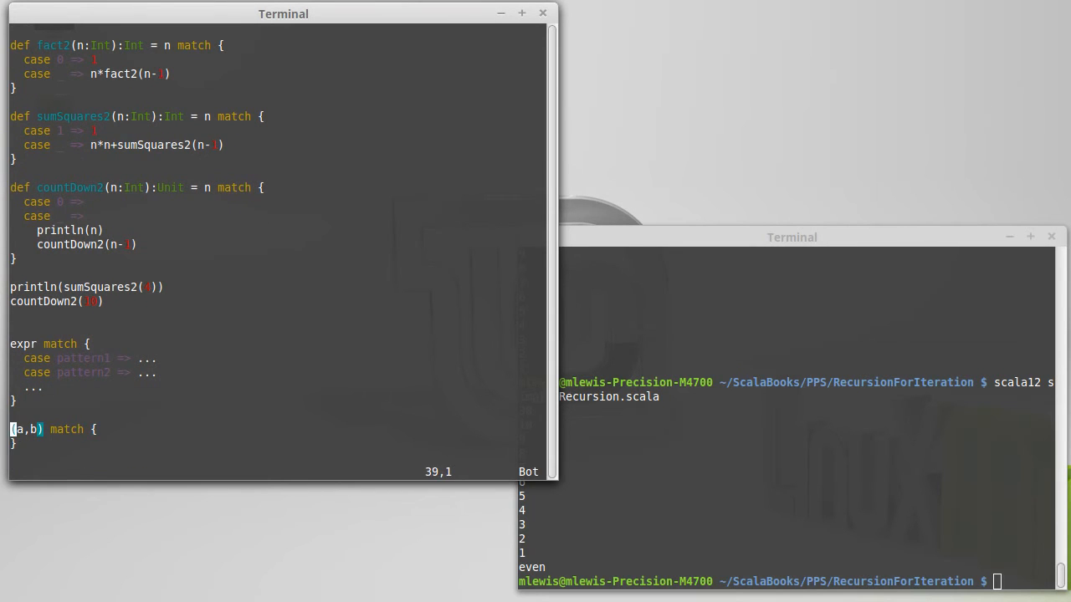
pyautogui.write('o  case ')
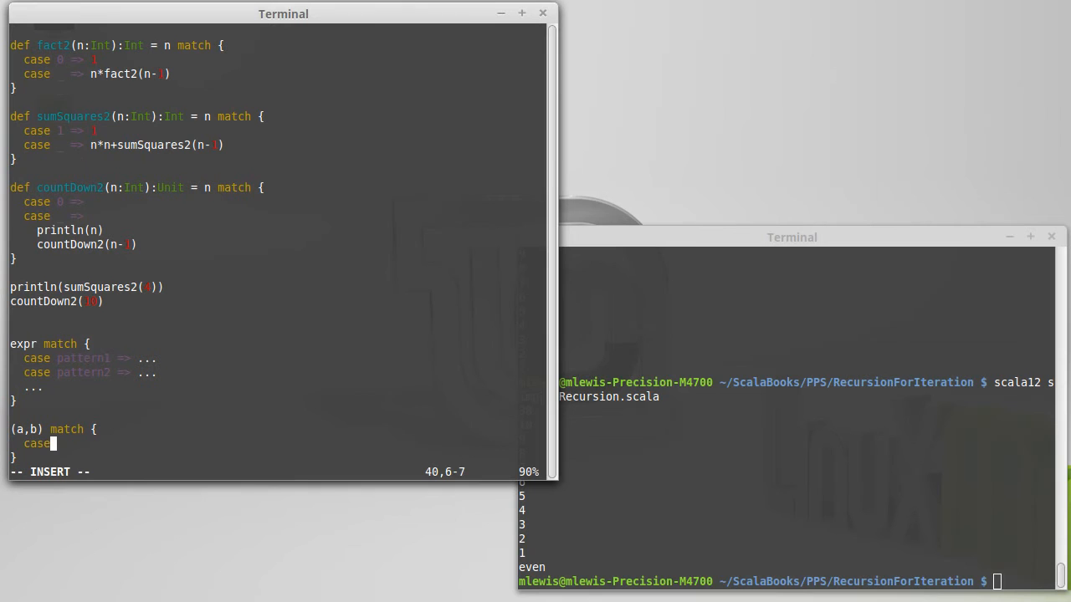
pyautogui.write('(0,')
pyautogui.write('0) =')
pyautogui.write('>')
# Add case lines (0,0), (0,1), (1,0) and a wildcard case (_,_) => to the match.
pyautogui.press('Return')
pyautogui.write('ca')
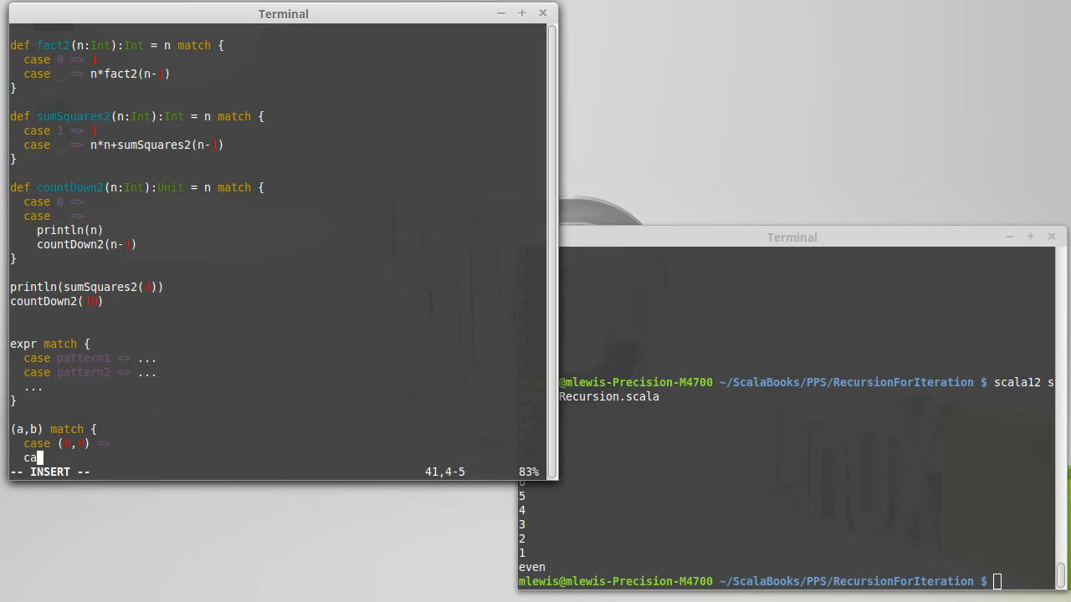
pyautogui.write('se (0,1')
pyautogui.write(') =>')
pyautogui.press('Return')
pyautogui.write('case ')
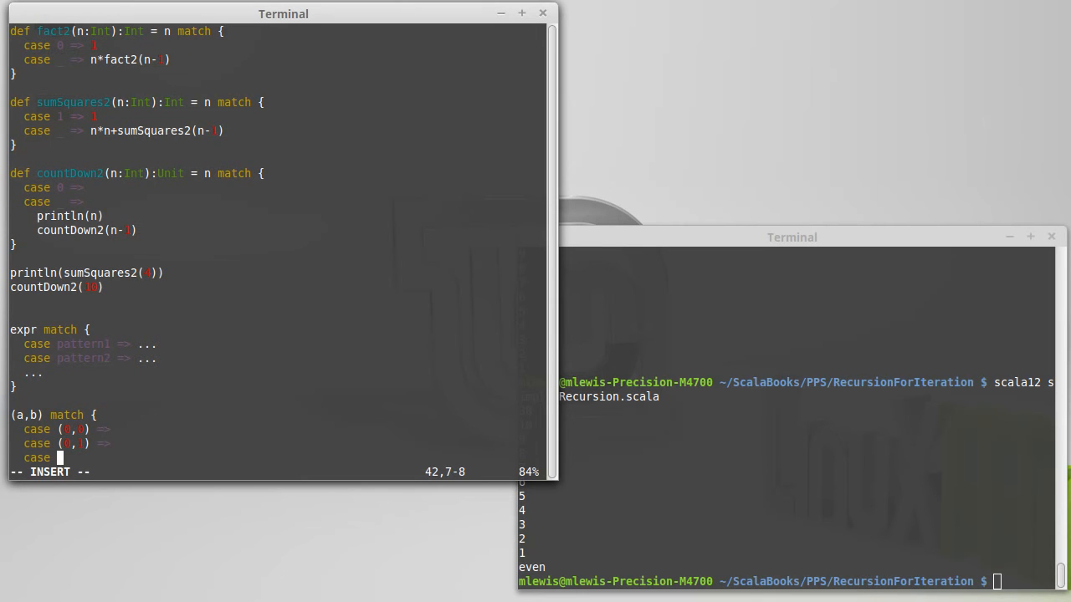
pyautogui.write('(')
pyautogui.write('1,0) ')
pyautogui.write('=>')
pyautogui.press('Return')
pyautogui.write('case')
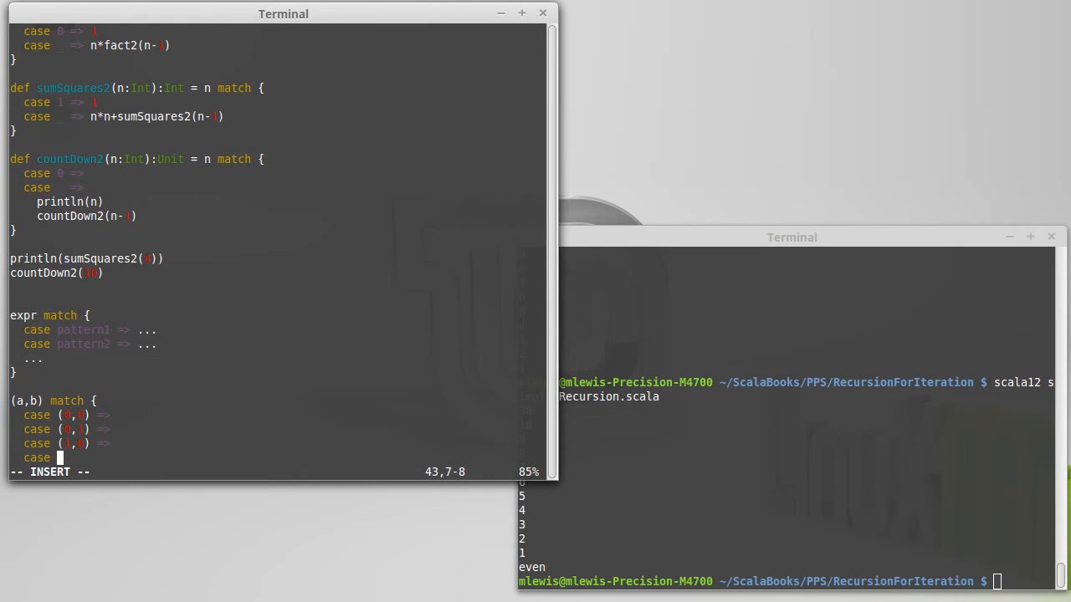
pyautogui.write(' (')
pyautogui.write('_')
pyautogui.write(',_)')
pyautogui.write(' =>')
pyautogui.press('Up')
pyautogui.press('Up')
pyautogui.press('Up')
pyautogui.press('Up')
# Append % 2 to b in the match header and change the last case's wildcard to 1,n.
pyautogui.press('Left')
pyautogui.press('Left')
pyautogui.press('Left')
pyautogui.press('Left')
pyautogui.press('Left')
pyautogui.press('Left')
pyautogui.press('Right')
pyautogui.press('Down')
pyautogui.press('Down')
pyautogui.press('Down')
pyautogui.press('Down')
pyautogui.press('Down')
pyautogui.press('Up')
pyautogui.press('Up')
pyautogui.press('Up')
pyautogui.press('Up')
pyautogui.press('Up')
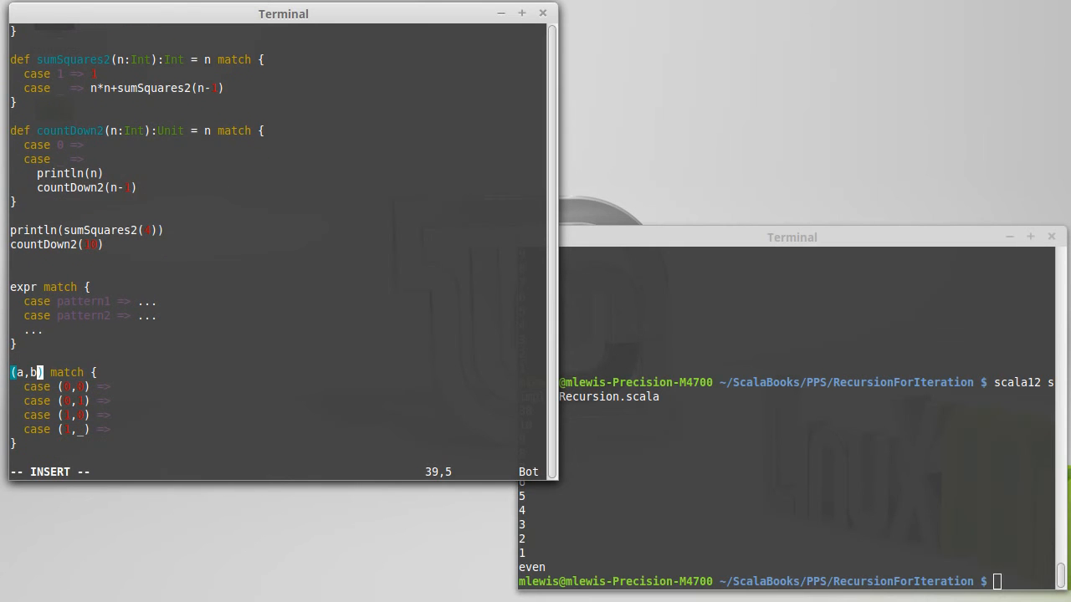
pyautogui.write('% ')
pyautogui.write('2')
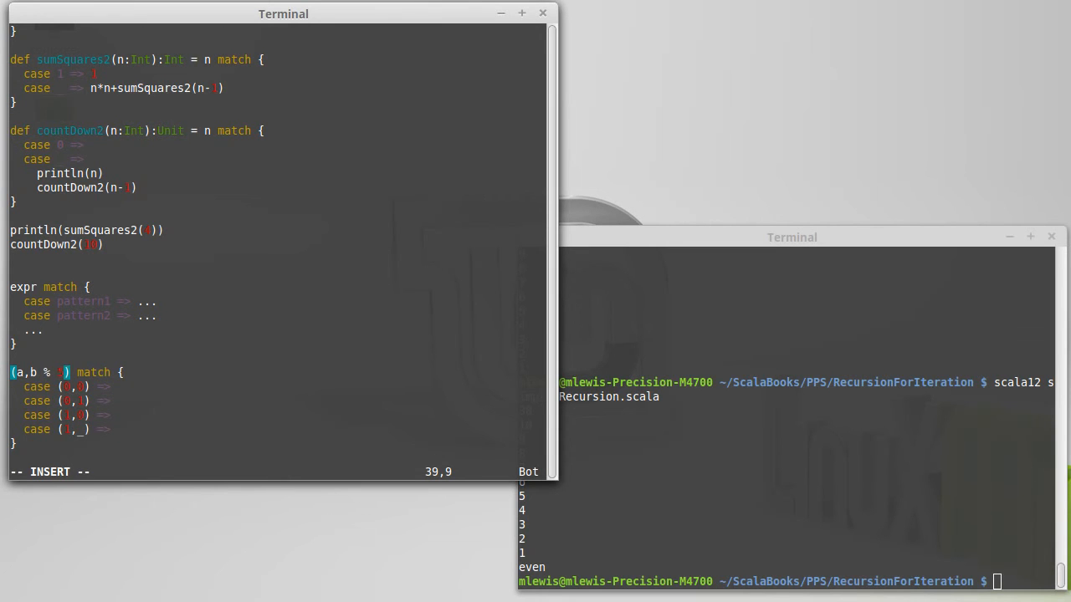
pyautogui.press('Down')
pyautogui.press('Down')
pyautogui.press('Down')
pyautogui.press('Down')
pyautogui.press('Right')
pyautogui.press('Right')
pyautogui.press('Delete')
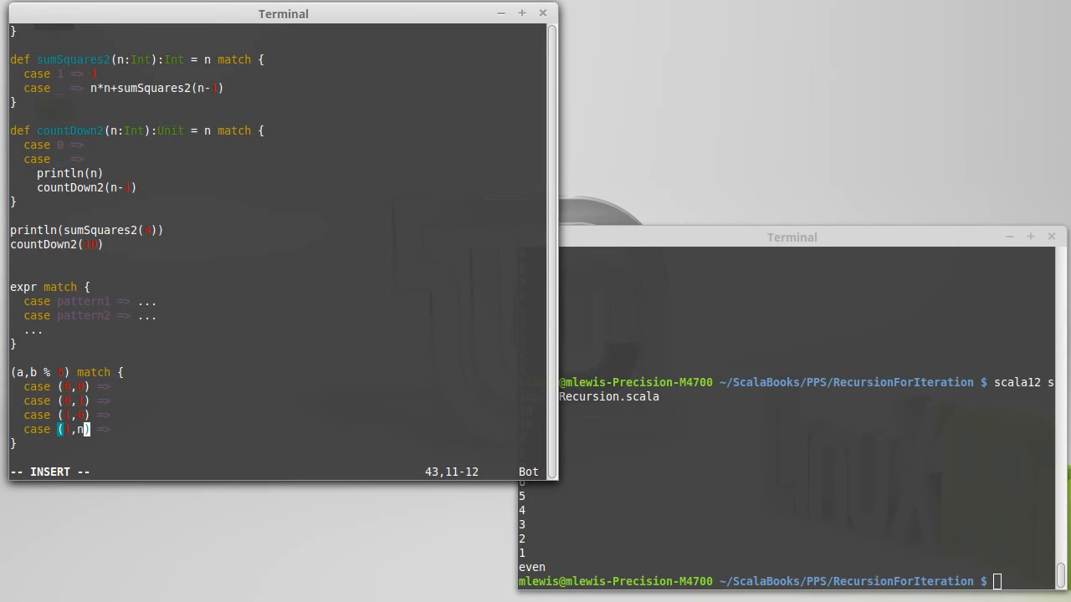
pyautogui.write('n')
pyautogui.press('Right')
pyautogui.press('Right')
pyautogui.press('Right')
pyautogui.write('p')
pyautogui.write('rintln(n)')
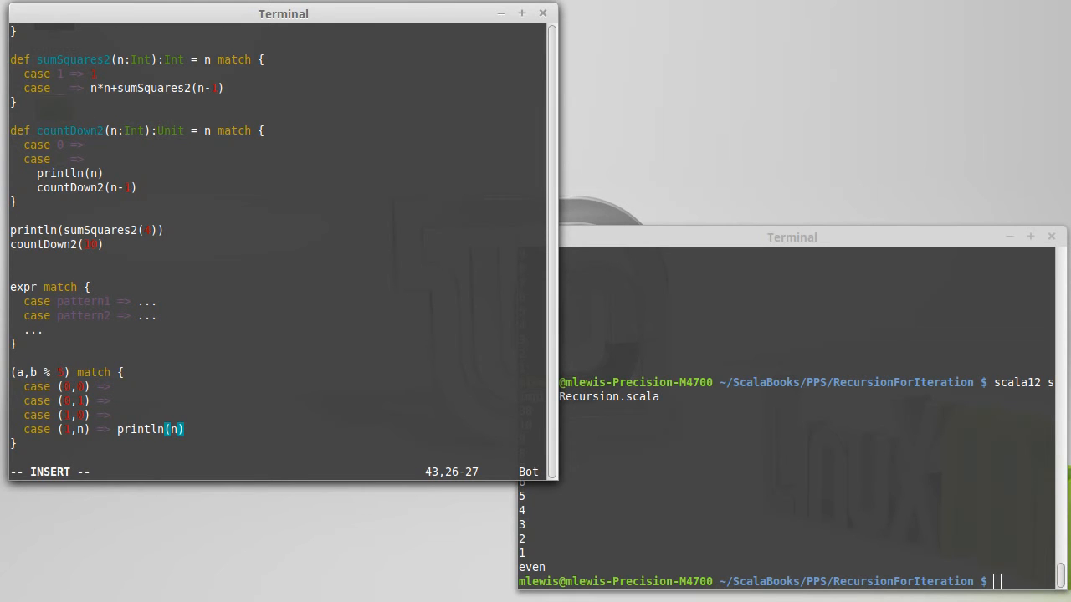
# Remove the trial println(n) body from the (1,n) case and return to the match header.
pyautogui.press('Up')
pyautogui.press('Up')
pyautogui.press('Up')
pyautogui.press('Up')
pyautogui.press('Left')
pyautogui.press('Left')
pyautogui.press('Left')
pyautogui.press('Left')
pyautogui.press('Left')
pyautogui.press('Left')
pyautogui.press('Right')
pyautogui.press('Right')
pyautogui.press('Right')
pyautogui.press('Down')
pyautogui.press('Down')
pyautogui.press('Down')
pyautogui.press('Down')
pyautogui.press('End')
pyautogui.press('BackSpace')
pyautogui.press('BackSpace')
pyautogui.press('BackSpace')
pyautogui.press('BackSpace')
pyautogui.press('BackSpace')
pyautogui.press('BackSpace')
pyautogui.press('BackSpace')
pyautogui.press('BackSpace')
pyautogui.press('Up')
pyautogui.press('Up')
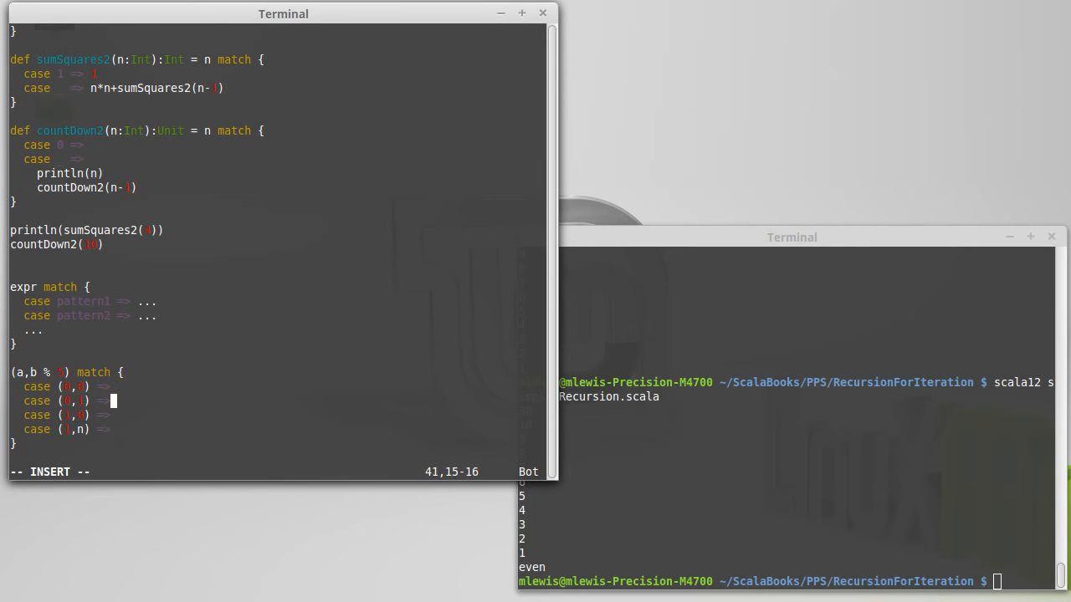
pyautogui.press('Up')
pyautogui.press('Up')
pyautogui.press('Left')
pyautogui.press('Left')
pyautogui.press('Left')
pyautogui.press('Left')
# Drop the % 2 from the header tuple and add an if n%2==0 guard to the (1,n) case.
pyautogui.press('BackSpace')
pyautogui.press('BackSpace')
pyautogui.press('BackSpace')
pyautogui.press('BackSpace')
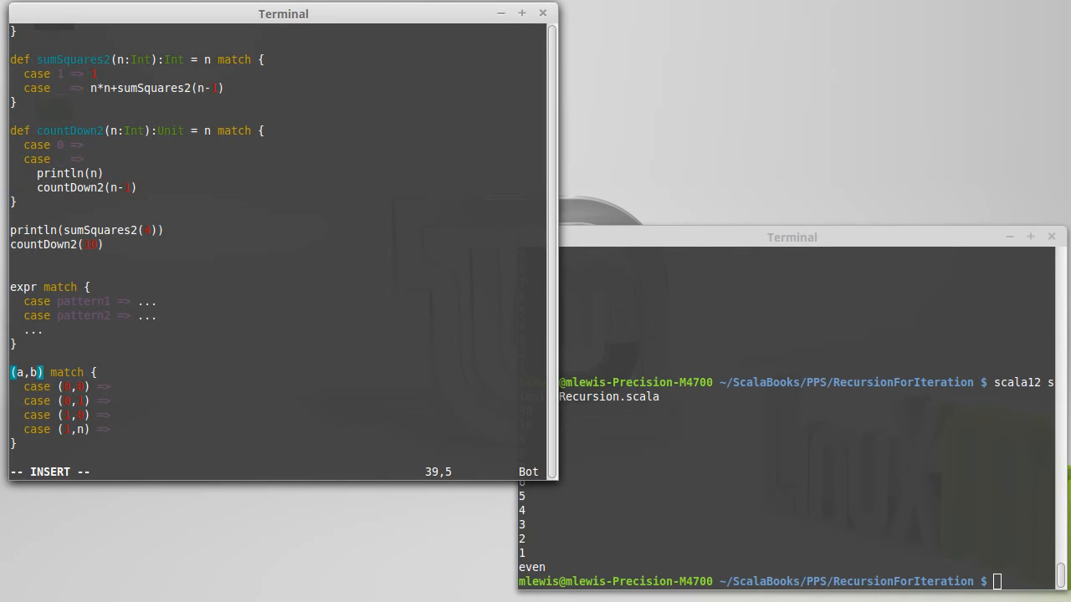
pyautogui.press('Down')
pyautogui.press('Right')
pyautogui.press('Right')
pyautogui.press('Right')
pyautogui.press('Right')
pyautogui.press('Right')
pyautogui.press('Right')
pyautogui.press('Right')
pyautogui.press('Down')
pyautogui.press('Down')
pyautogui.press('Down')
pyautogui.press('Right')
pyautogui.write('if')
pyautogui.press('Left')
pyautogui.press('Left')
pyautogui.press('Left')
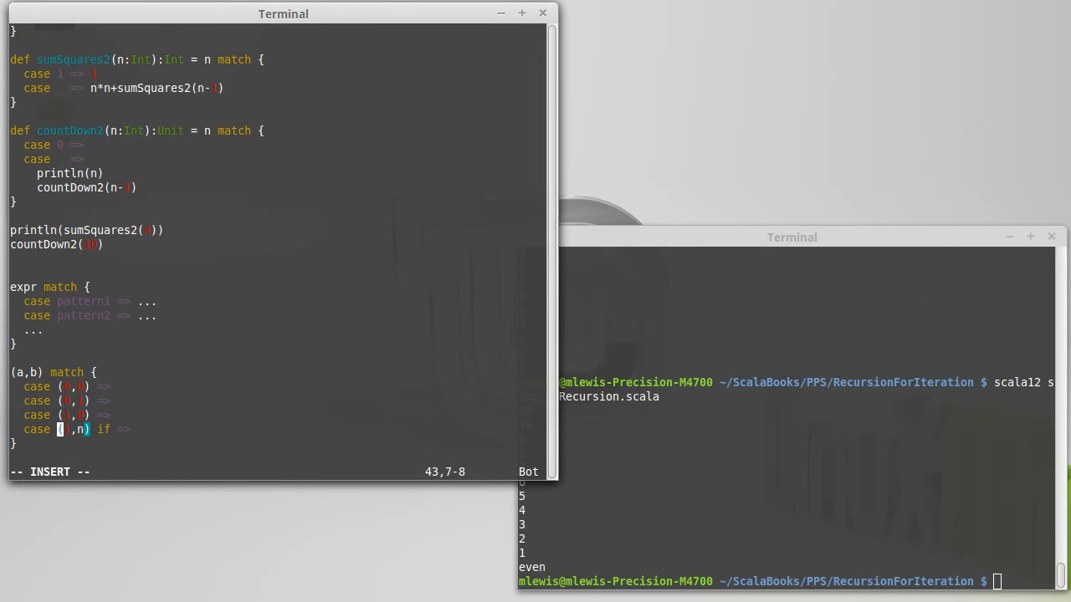
pyautogui.press('Right')
pyautogui.press('Right')
pyautogui.press('Right')
pyautogui.press('Right')
pyautogui.press('Right')
pyautogui.press('Right')
pyautogui.write('n%2=')
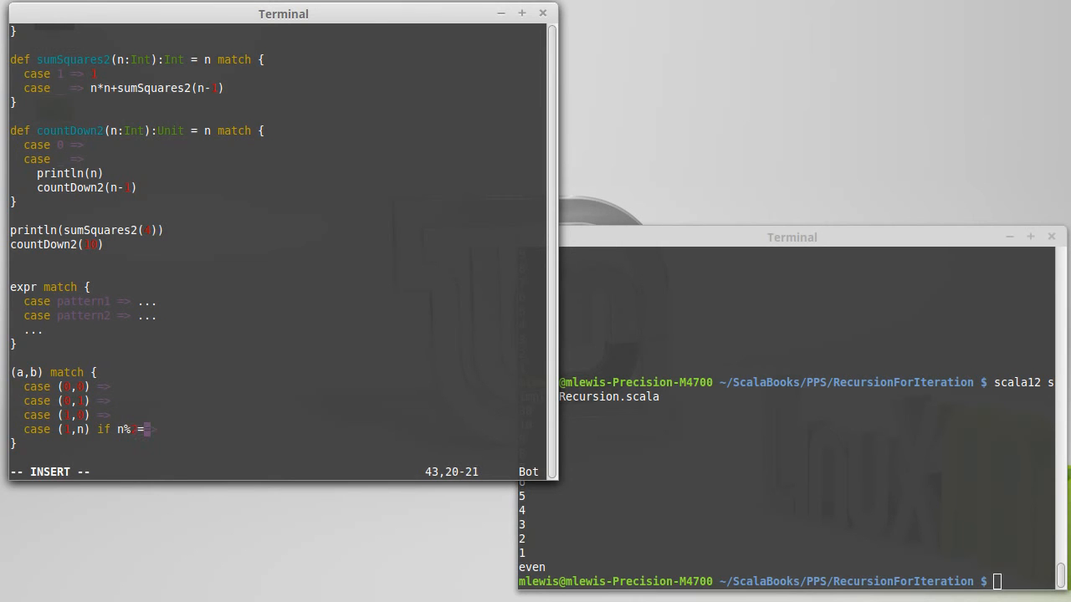
pyautogui.write('=0 =')
# Duplicate the guarded case with yyp, change its guard to n%2==1, and save with :w.
pyautogui.press('Escape')
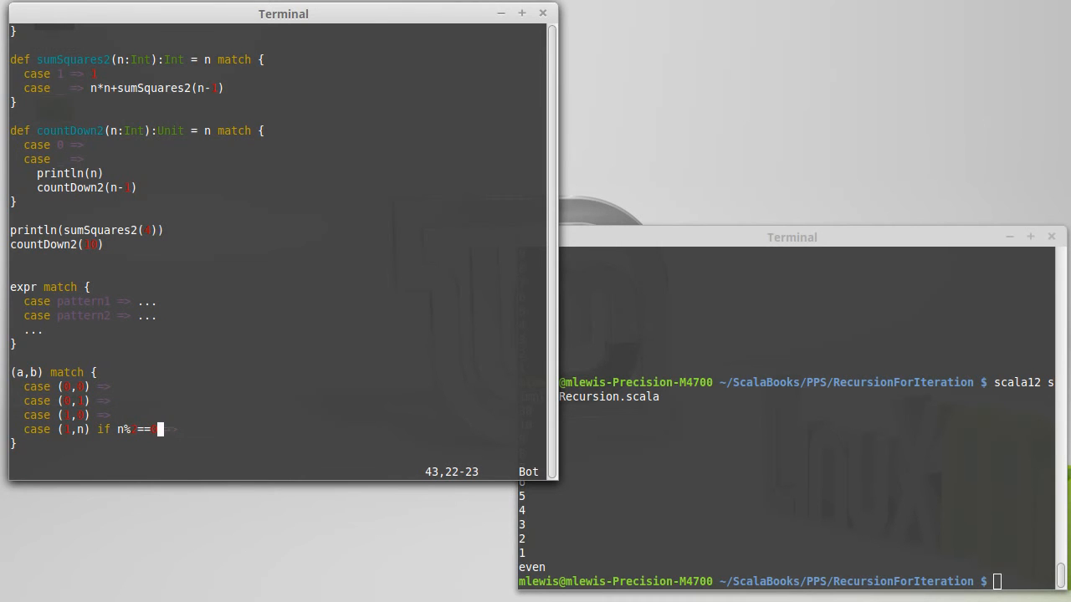
pyautogui.write('yyp')
pyautogui.press('w')
pyautogui.press('w')
pyautogui.press('w')
pyautogui.press('w')
pyautogui.press('w')
pyautogui.press('w')
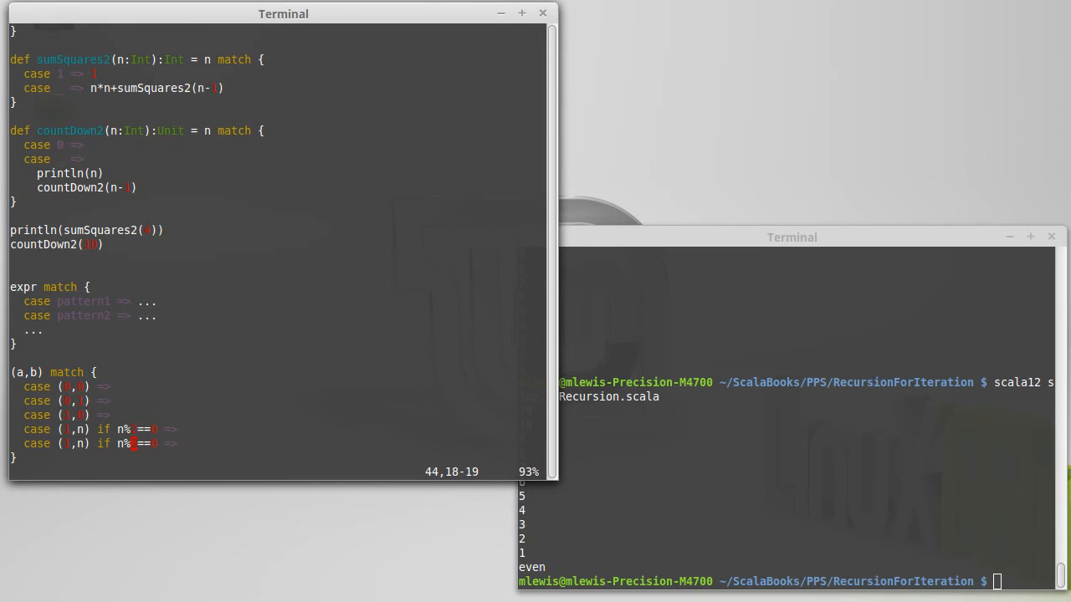
pyautogui.press('w')
pyautogui.press('w')
pyautogui.write('r1w')
pyautogui.write(':w')
pyautogui.press('Return')
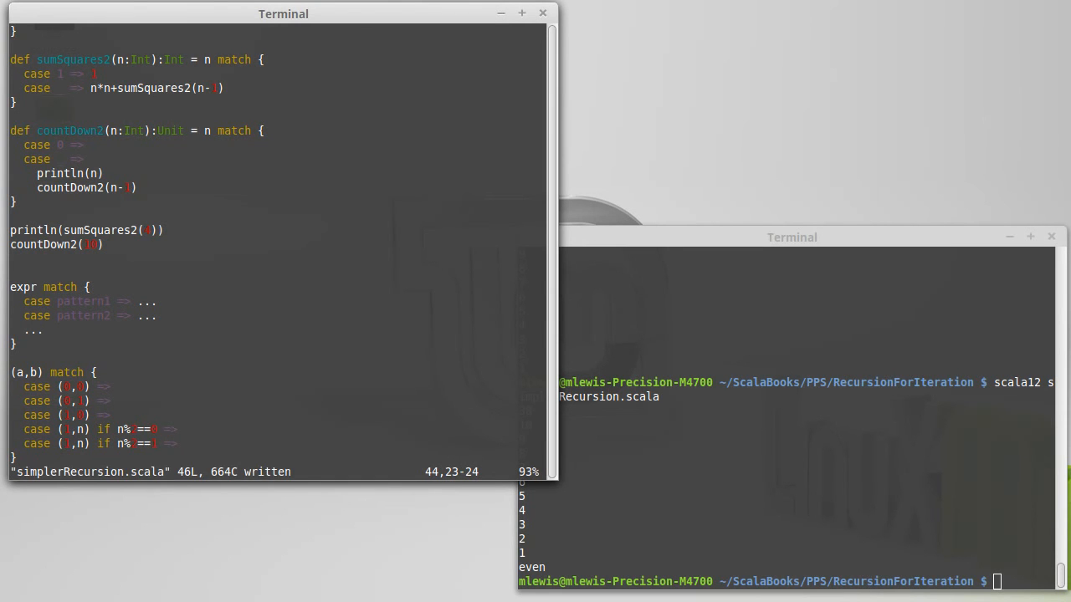
# Insert /* on the blank line above the expr match template.
pyautogui.press('j')
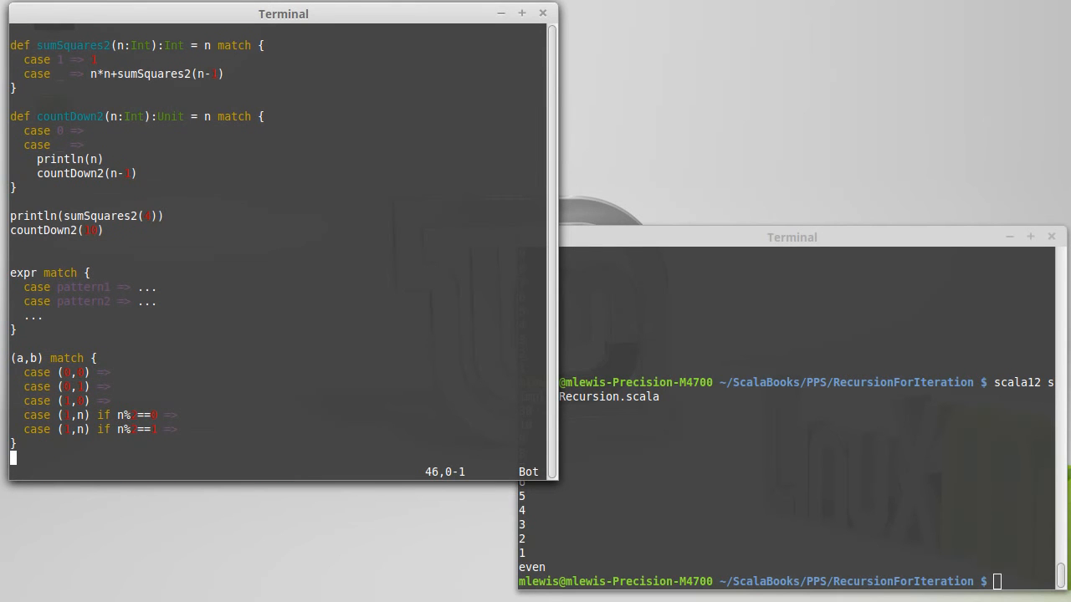
pyautogui.press('k')
pyautogui.press('k')
pyautogui.press('k')
pyautogui.press('k')
pyautogui.press('k')
pyautogui.press('k')
pyautogui.press('h')
pyautogui.write('ki/')
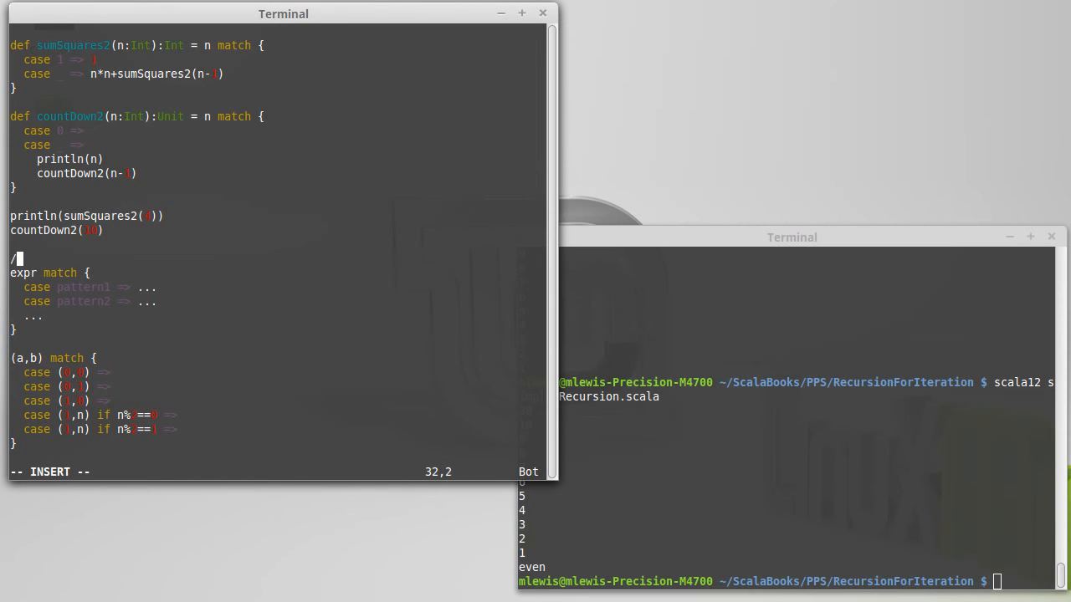
pyautogui.write('*')
pyautogui.press('Escape')
# Add */ after the last line to close the block comment and save with :w.
pyautogui.press('j')
pyautogui.press('}')
pyautogui.press('}')
pyautogui.press('j')
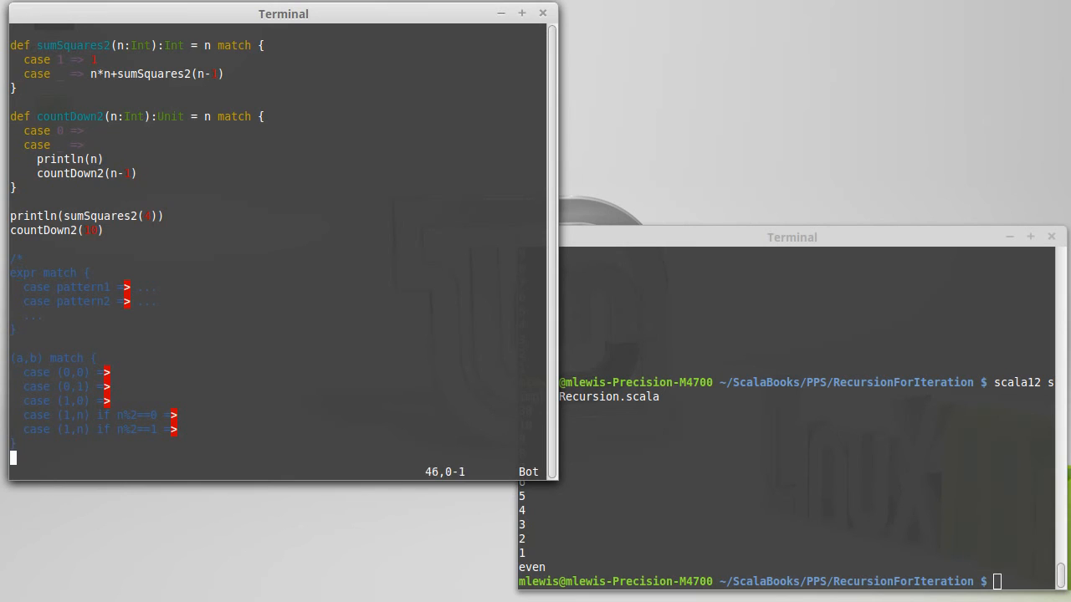
pyautogui.press('*')
pyautogui.write('/')
pyautogui.press('Escape')
pyautogui.write('ji')
pyautogui.write('*/')
pyautogui.press('Escape')
pyautogui.write(':w')
pyautogui.press('Return')
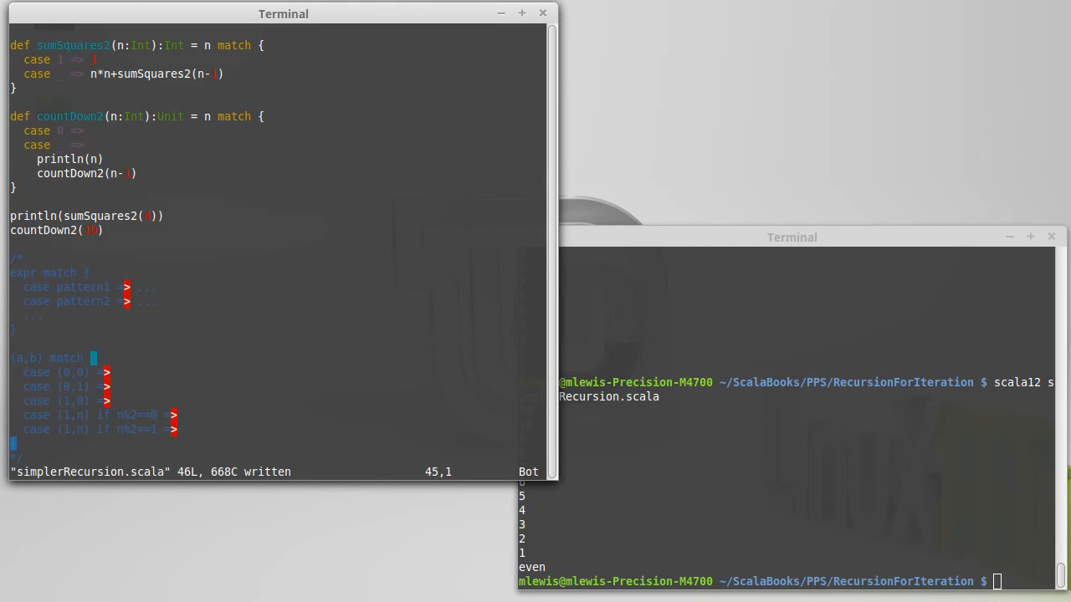
pyautogui.press('k')
pyautogui.press('k')
pyautogui.press('k')
pyautogui.press('k')
pyautogui.press('k')
pyautogui.press('k')
pyautogui.press('k')
# Below the countDown2 call write readInt match { case 1 => println("It's 1") }.
pyautogui.press('o')
pyautogui.press('Return')
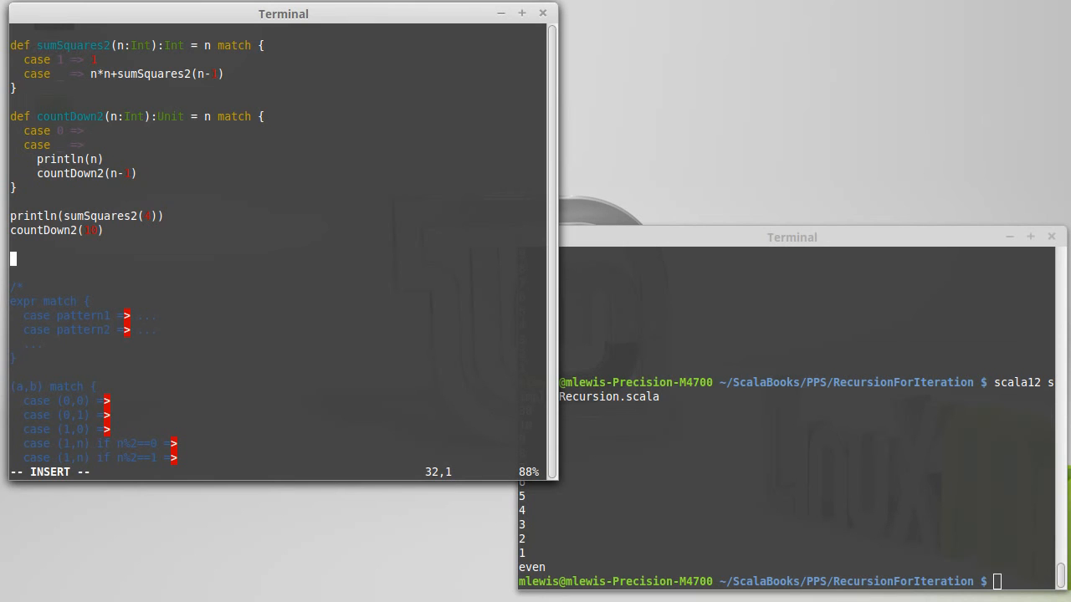
pyautogui.write('readInt matc')
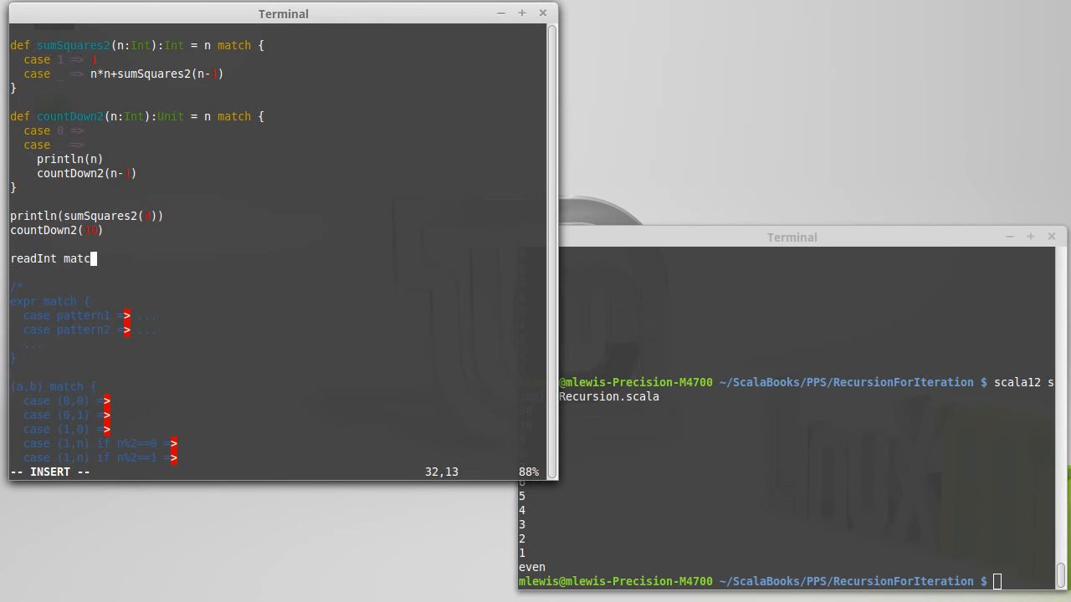
pyautogui.write('h {')
pyautogui.press('Return')
pyautogui.write('}')
pyautogui.press('Up')
pyautogui.press('End')
pyautogui.press('Return')
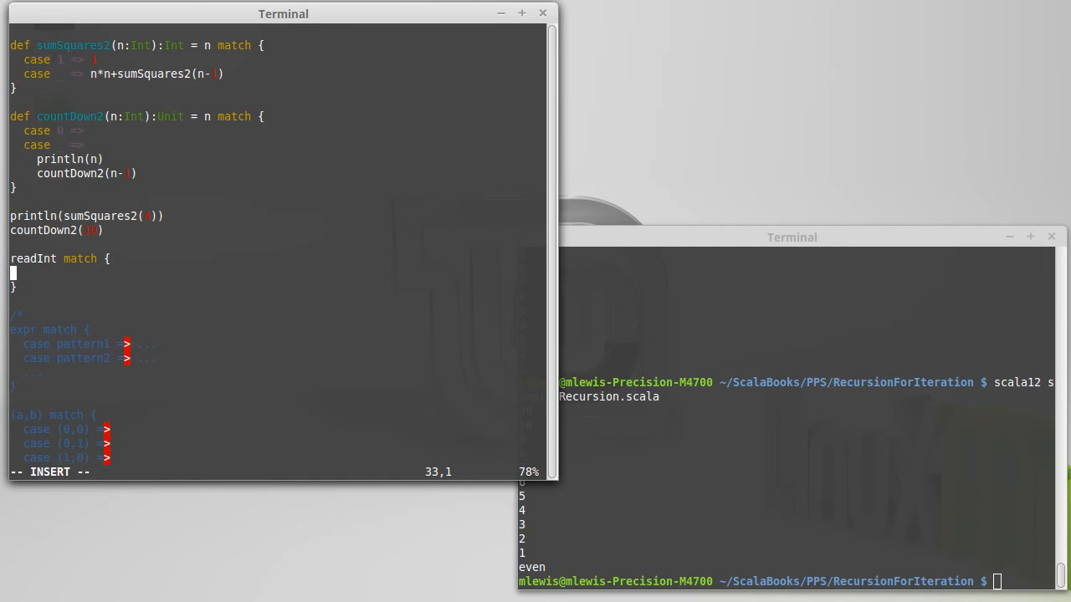
pyautogui.press('Tab')
pyautogui.write('cas')
pyautogui.write('e ')
pyautogui.write('1')
pyautogui.write(' => ')
pyautogui.write('println')
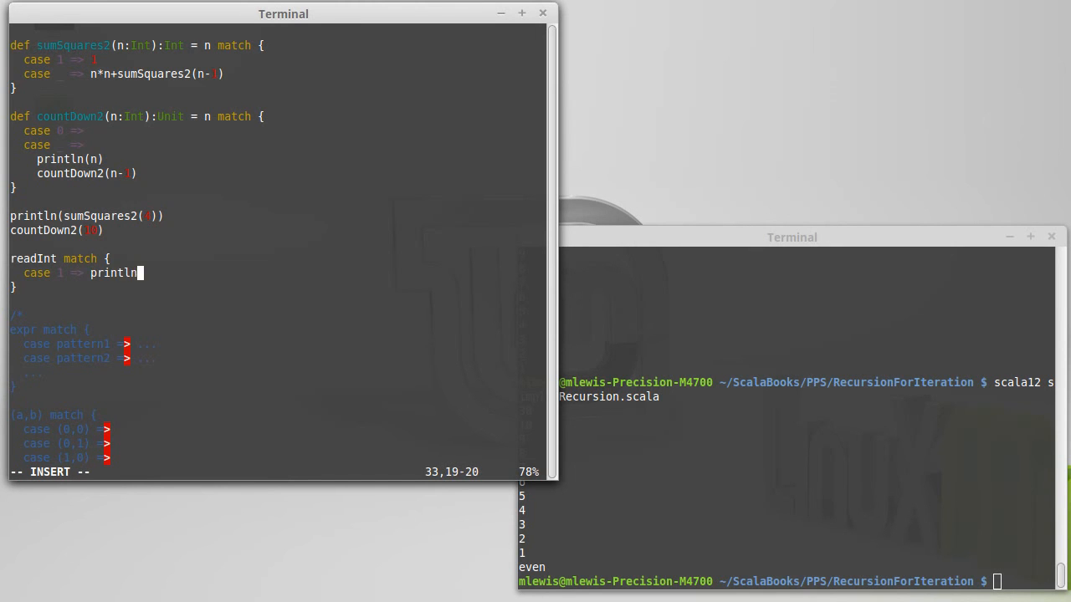
pyautogui.write('("IIt\'s')
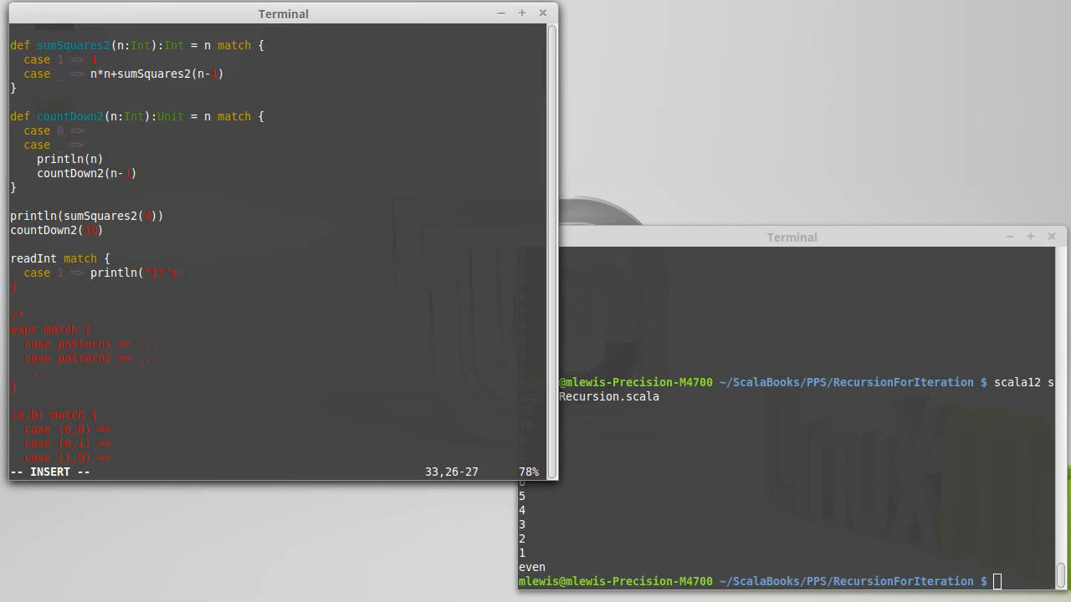
pyautogui.write(' ")')
pyautogui.press('Escape')
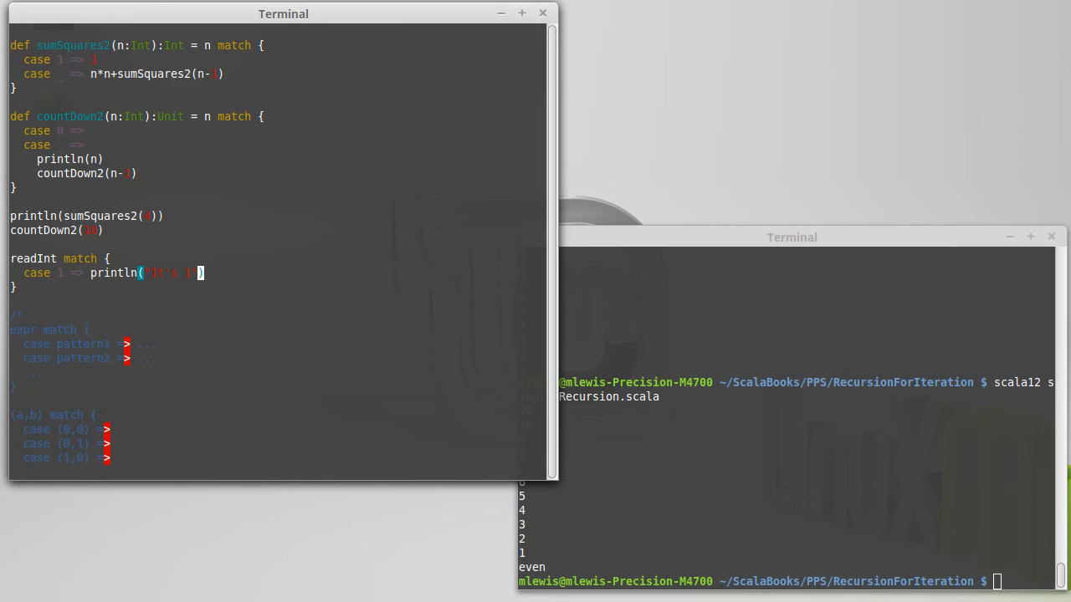
# Paste two copies of the case line, change them to case 2 and case 3 printing It's 2 and It's 3, and save.
pyautogui.press('y')
pyautogui.press('y')
pyautogui.press('2')
pyautogui.press('p')
pyautogui.press('k')
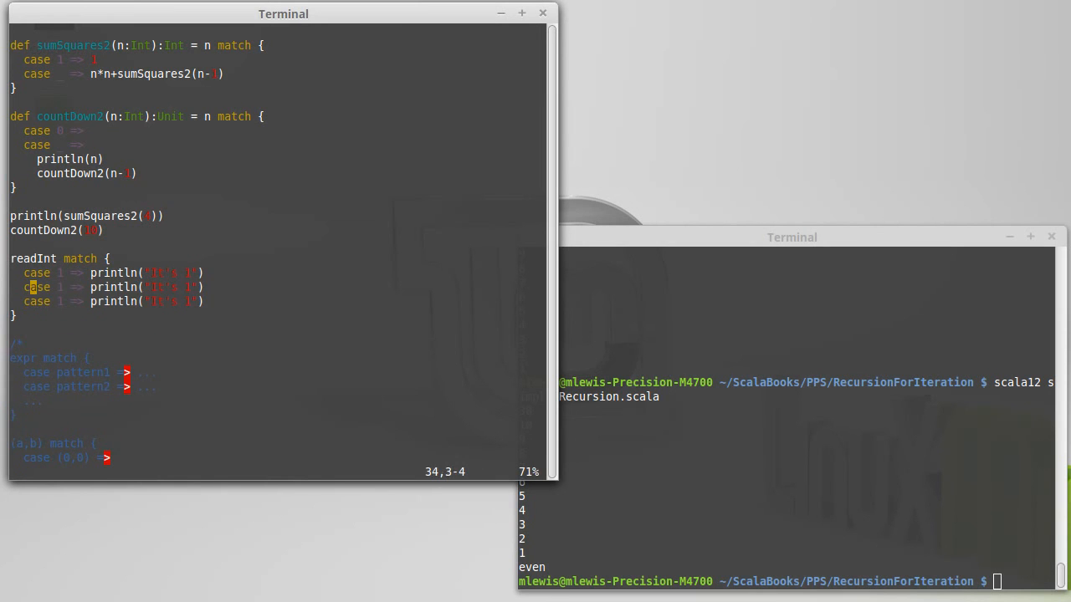
pyautogui.press('l')
pyautogui.press('l')
pyautogui.press('l')
pyautogui.write('w')
pyautogui.write('jr3kl')
pyautogui.press('w')
pyautogui.press('w')
pyautogui.press('w')
pyautogui.press('l')
pyautogui.press('l')
pyautogui.press('l')
pyautogui.write('r2j')
pyautogui.write(':w')
pyautogui.press('Return')
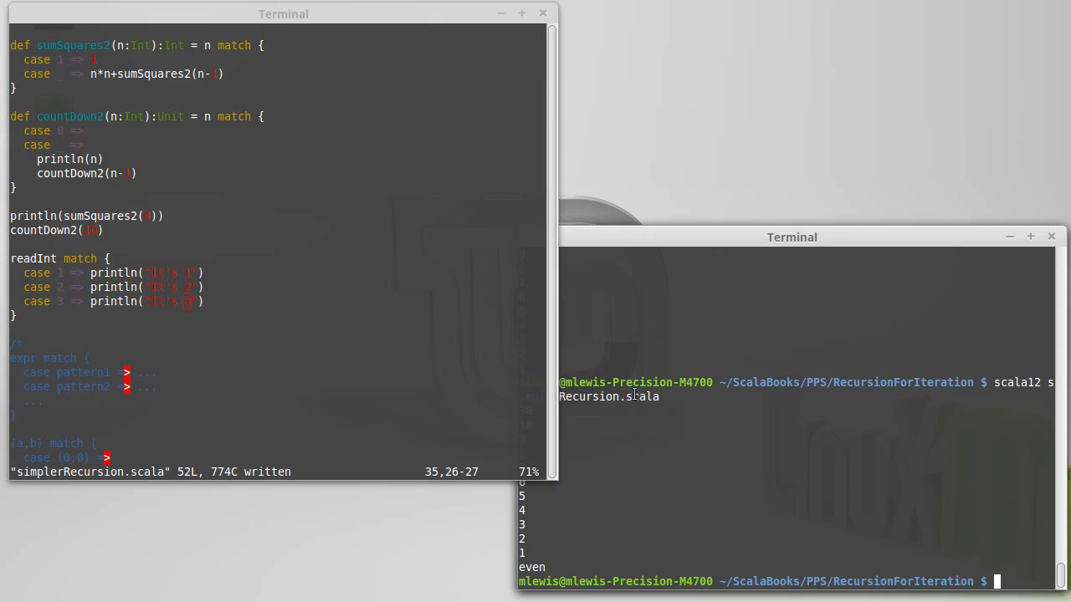
# Run scala12 simplerRecursion.scala with input 2, then again with input 9, which throws a MatchError.
pyautogui.click(741, 434)
pyautogui.press('Up')
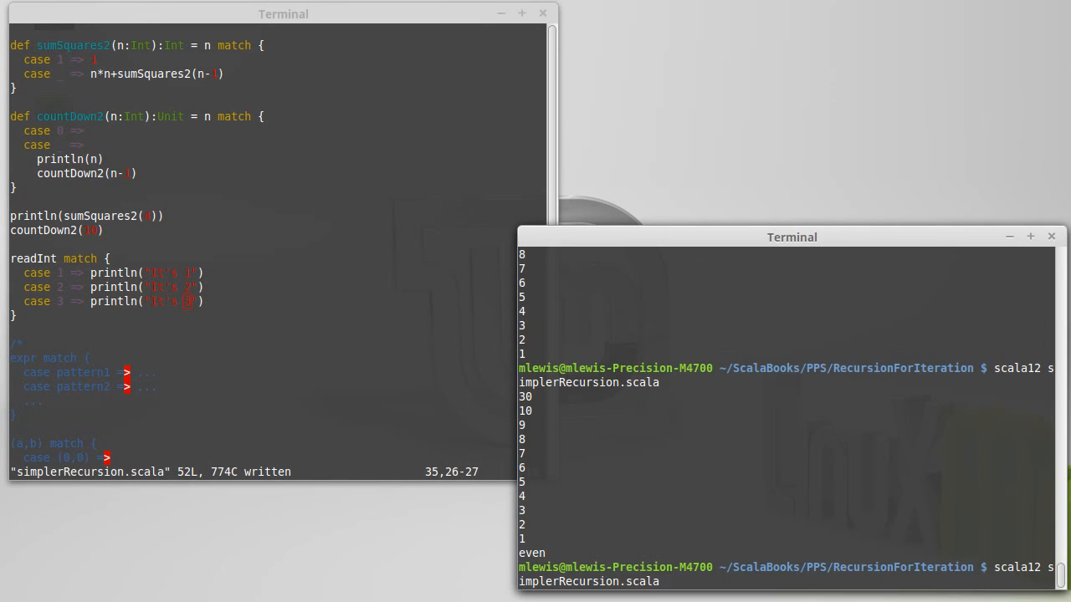
pyautogui.press('Return')
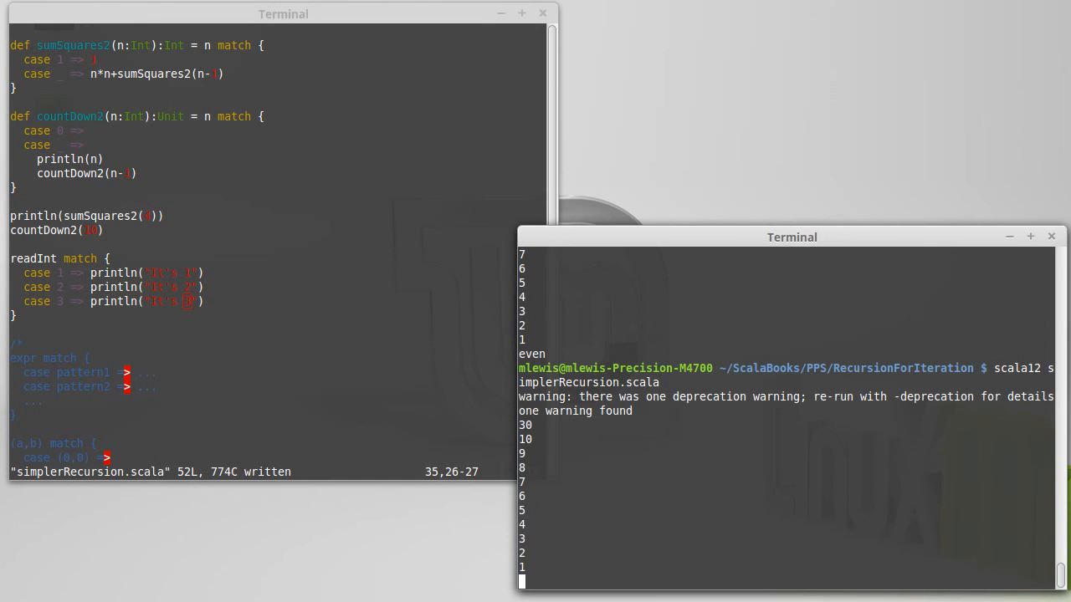
pyautogui.write('2')
pyautogui.press('Return')
pyautogui.press('Up')
pyautogui.press('Return')
pyautogui.write('4')
pyautogui.press('Return')
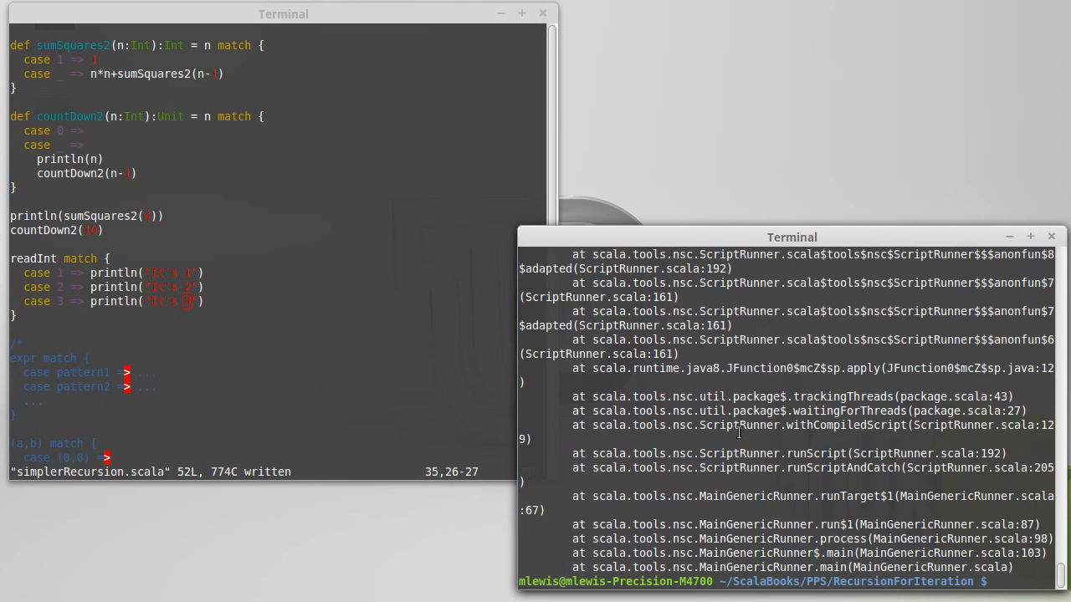
pyautogui.scroll(5, 742, 431)
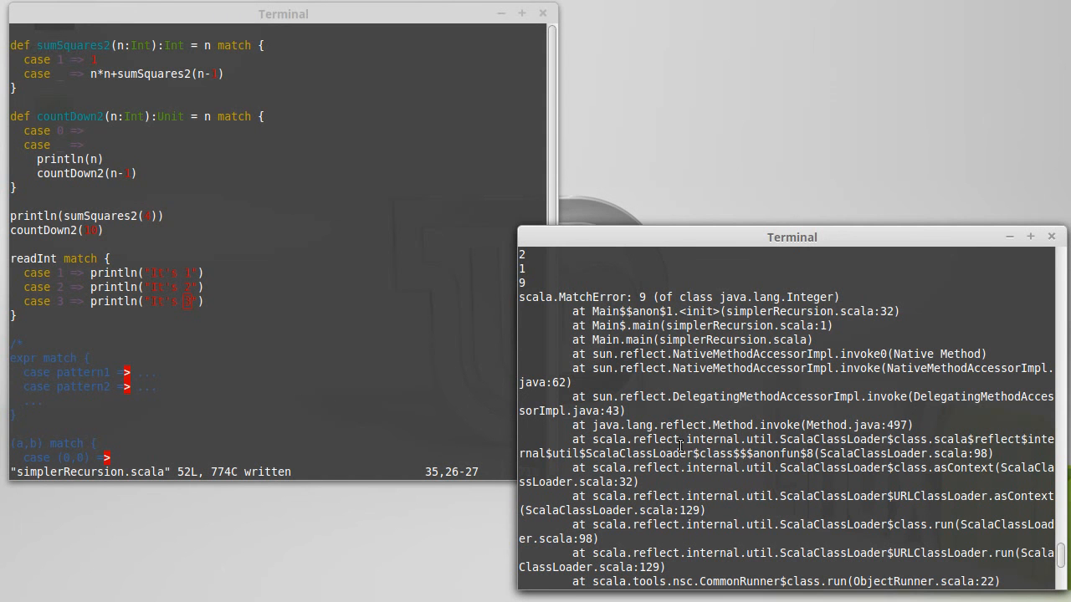
pyautogui.scroll(-10, 681, 446)
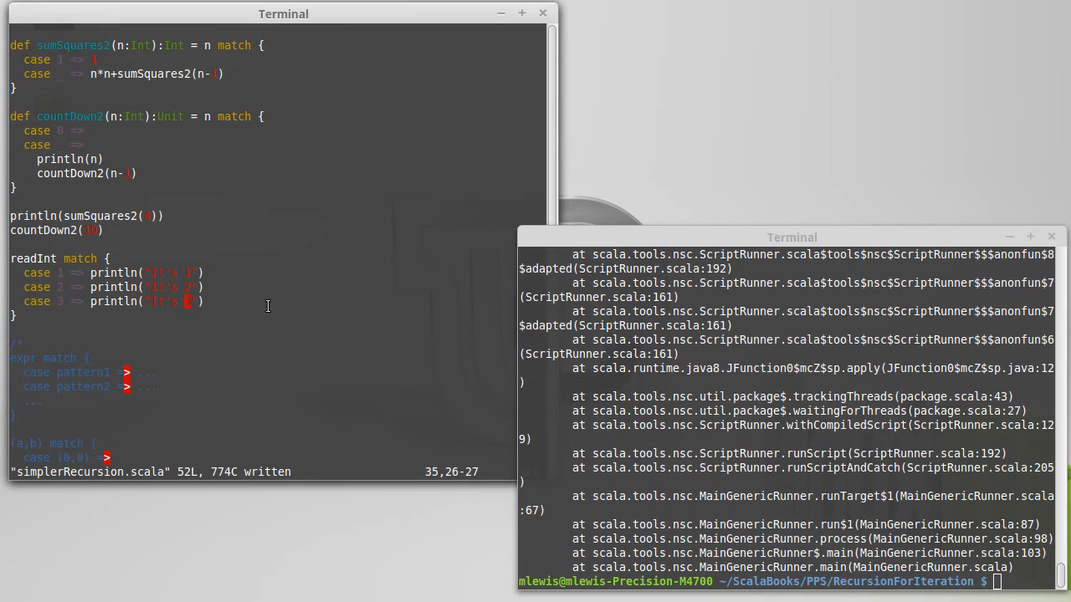
# Add a catch-all case below case 3 printing "Something else. " and save the file.
pyautogui.click(218, 298)
pyautogui.press('k')
pyautogui.press('k')
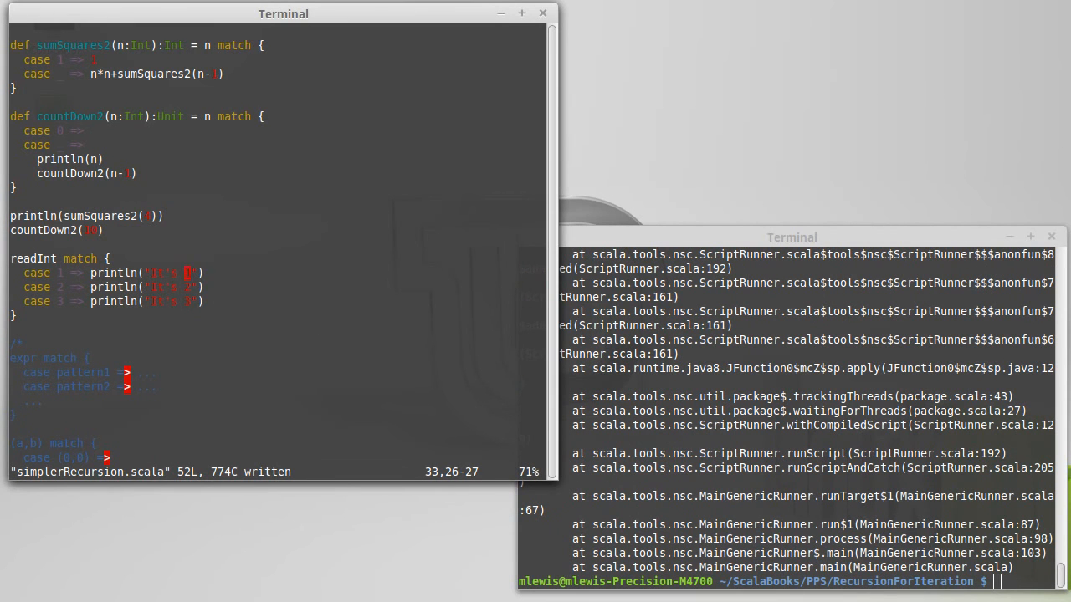
pyautogui.press('k')
pyautogui.press('j')
pyautogui.press('j')
pyautogui.press('j')
pyautogui.write('o')
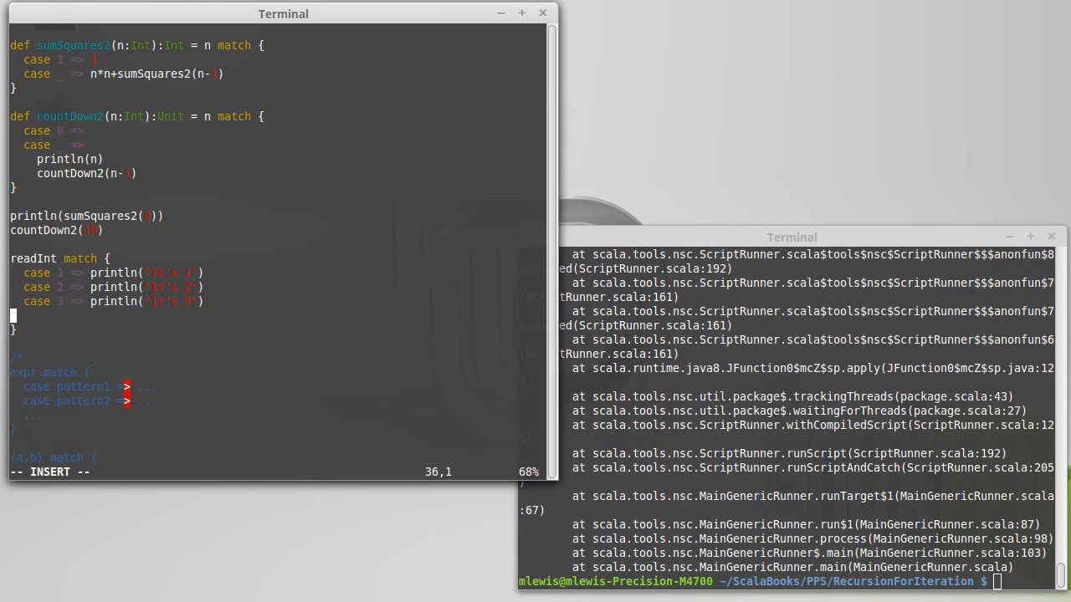
pyautogui.write('case _')
pyautogui.write(' =>')
pyautogui.write('println("')
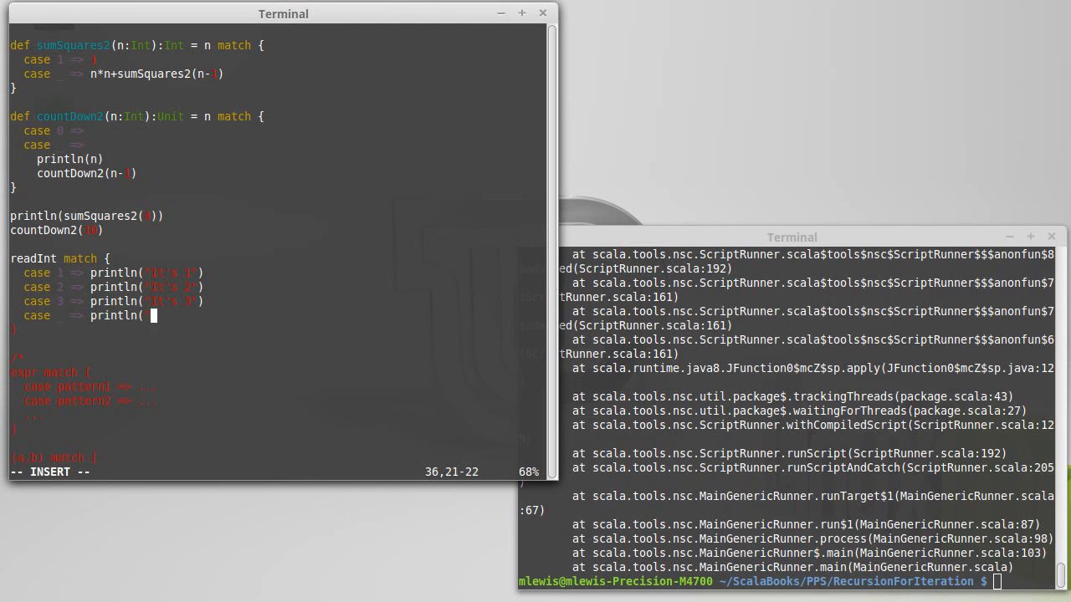
pyautogui.write('something el')
pyautogui.write('se.")')
pyautogui.press('Escape')
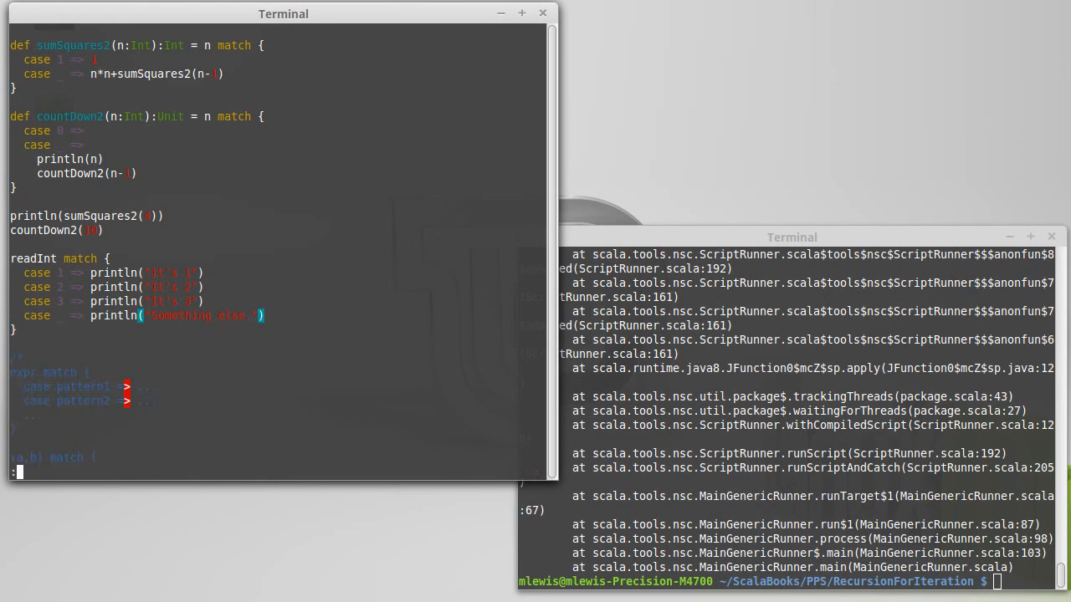
pyautogui.write(':w')
pyautogui.press('Return')
pyautogui.click(771, 409)
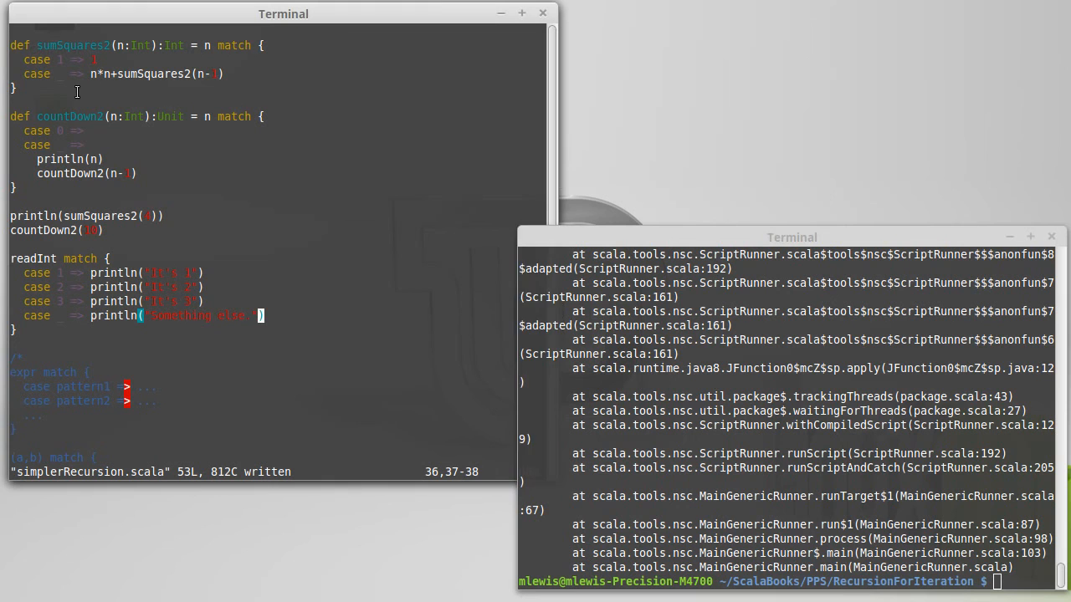
# Name the catch-all pattern n, append +n to the printed message, and save again.
pyautogui.click(251, 316)
pyautogui.press('b')
pyautogui.press('b')
pyautogui.press('b')
pyautogui.press('b')
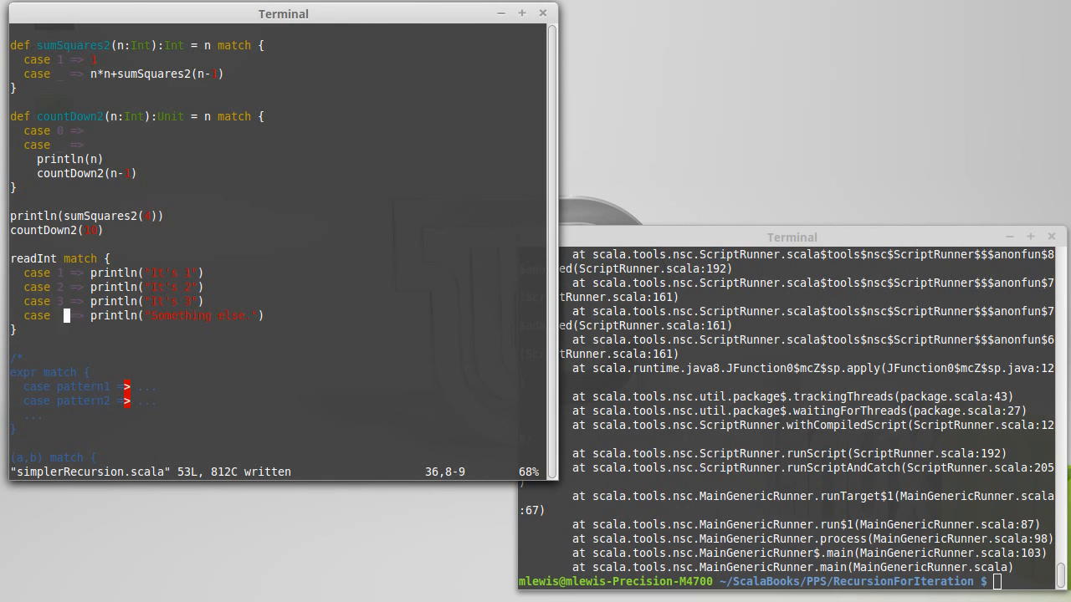
pyautogui.press('b')
pyautogui.press('b')
pyautogui.press('w')
pyautogui.press('w')
pyautogui.press('w')
pyautogui.press('l')
pyautogui.press('End')
pyautogui.write('i ')
pyautogui.write('+n')
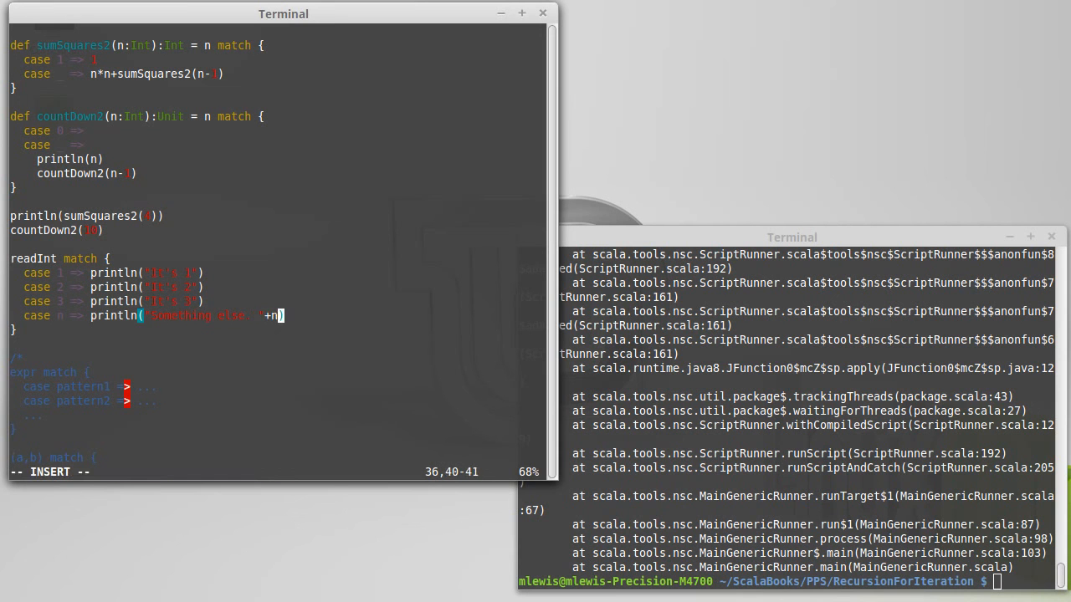
pyautogui.press('Escape')
pyautogui.write(':w')
pyautogui.press('Return')
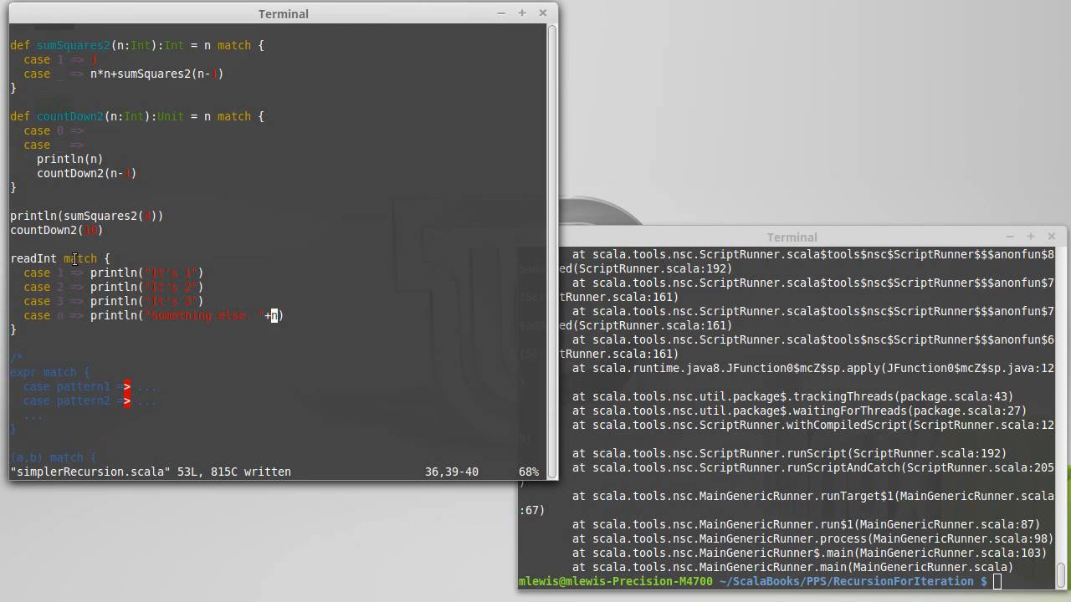
# Prefix readInt with io.StdIn. on the match line, save with :w, and switch to the run terminal.
pyautogui.press('k')
pyautogui.press('k')
pyautogui.press('k')
pyautogui.press('k')
pyautogui.press('k')
pyautogui.write('j')
pyautogui.write('iio.St')
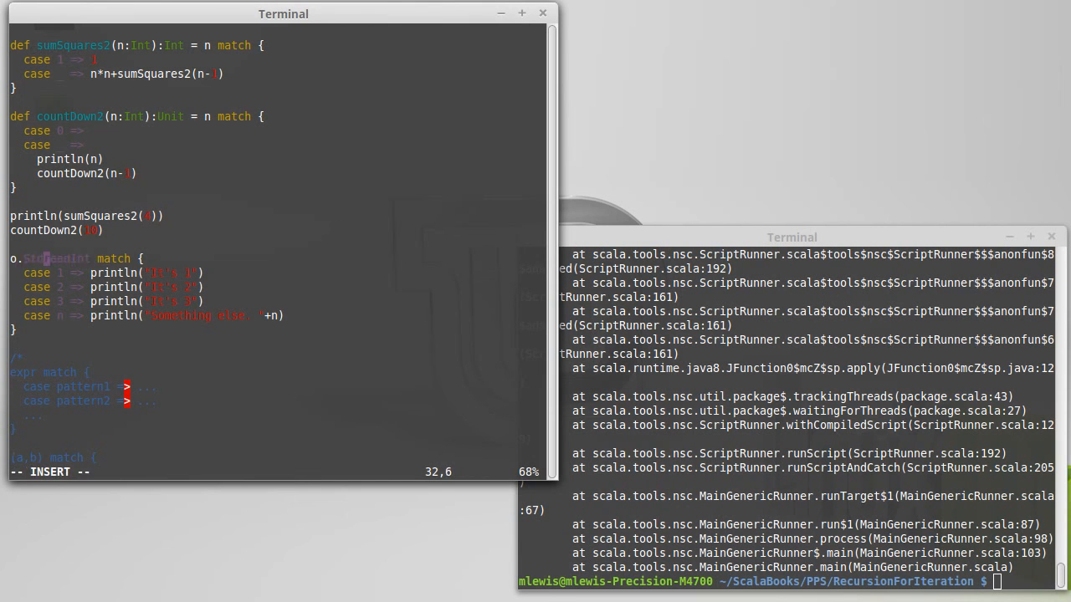
pyautogui.write('dIn.')
pyautogui.press('Home')
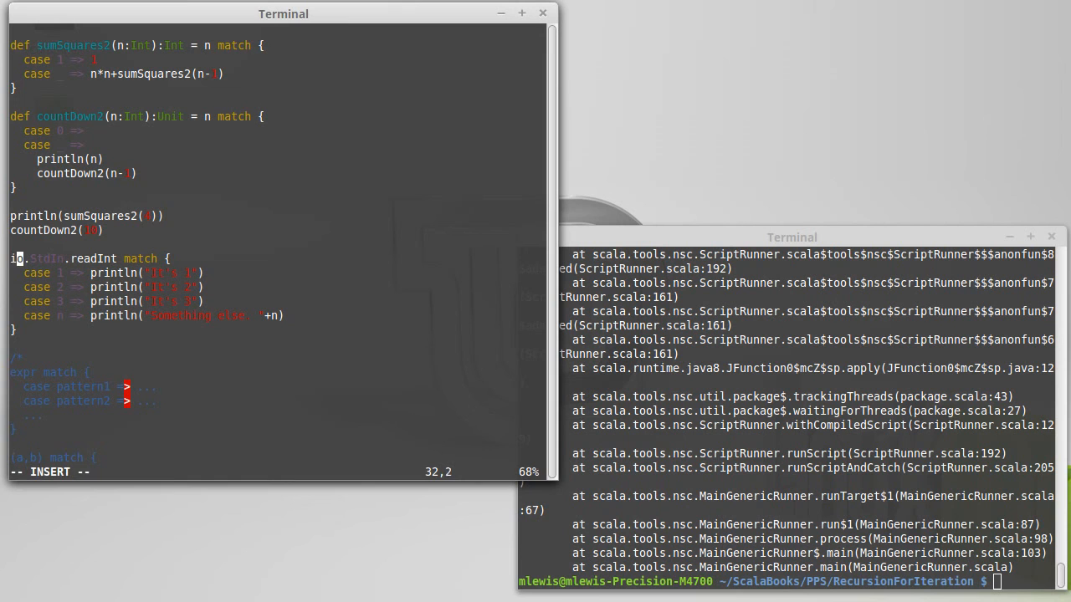
pyautogui.press('Escape')
pyautogui.write(':w')
pyautogui.press('Return')
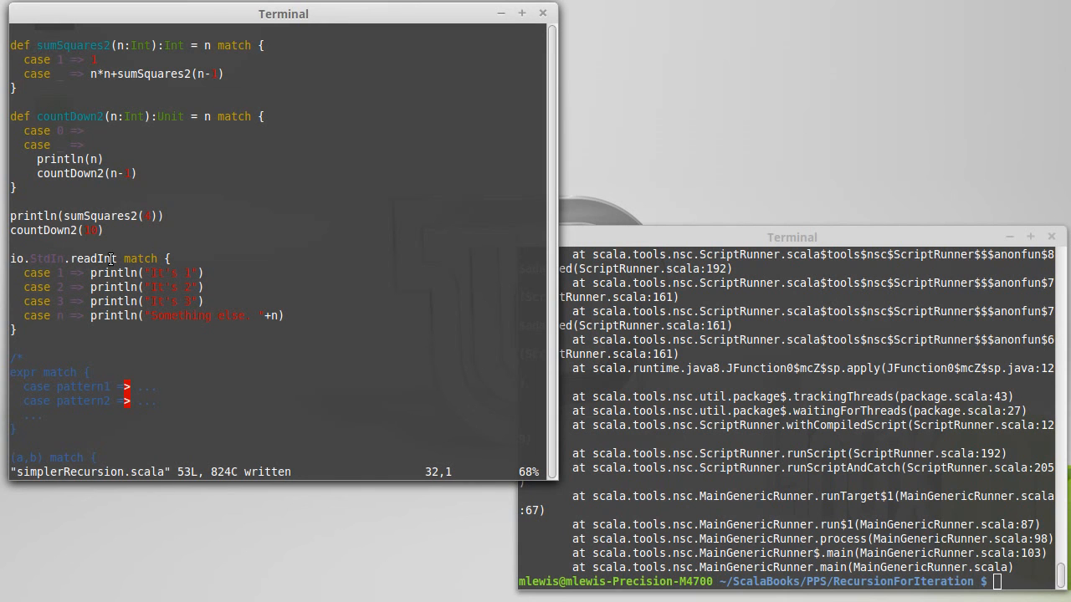
pyautogui.click(767, 361)
pyautogui.press('Return')
pyautogui.press('Return')
pyautogui.press('Return')
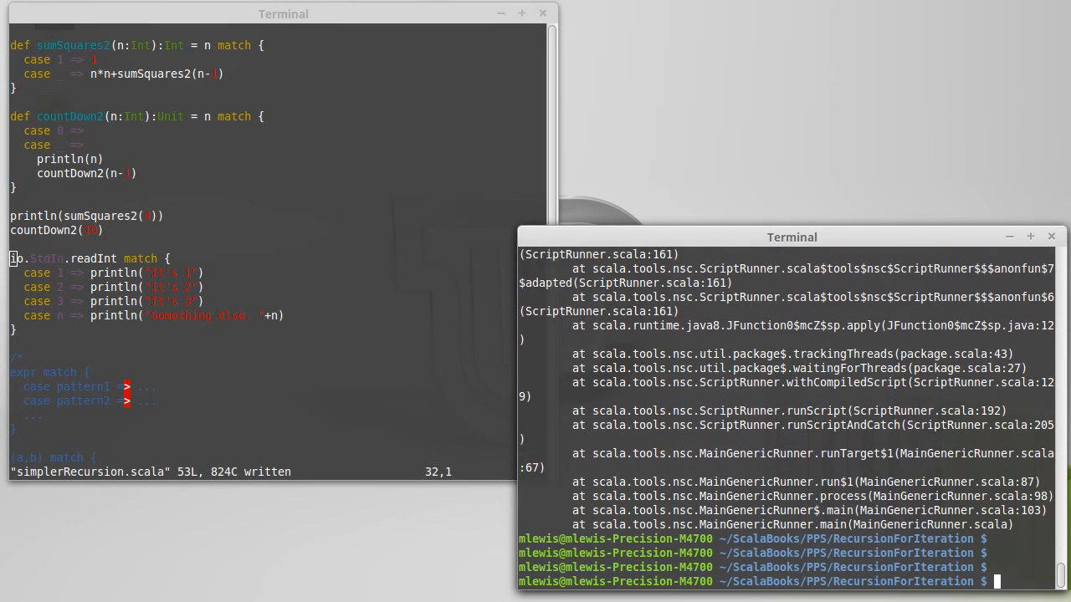
# Rerun simplerRecursion.scala and enter 9, which now prints 'Something else. 9'.
pyautogui.press('Return')
pyautogui.press('Return')
pyautogui.write('scala12 simplerRecursion.scala')
pyautogui.press('Return')
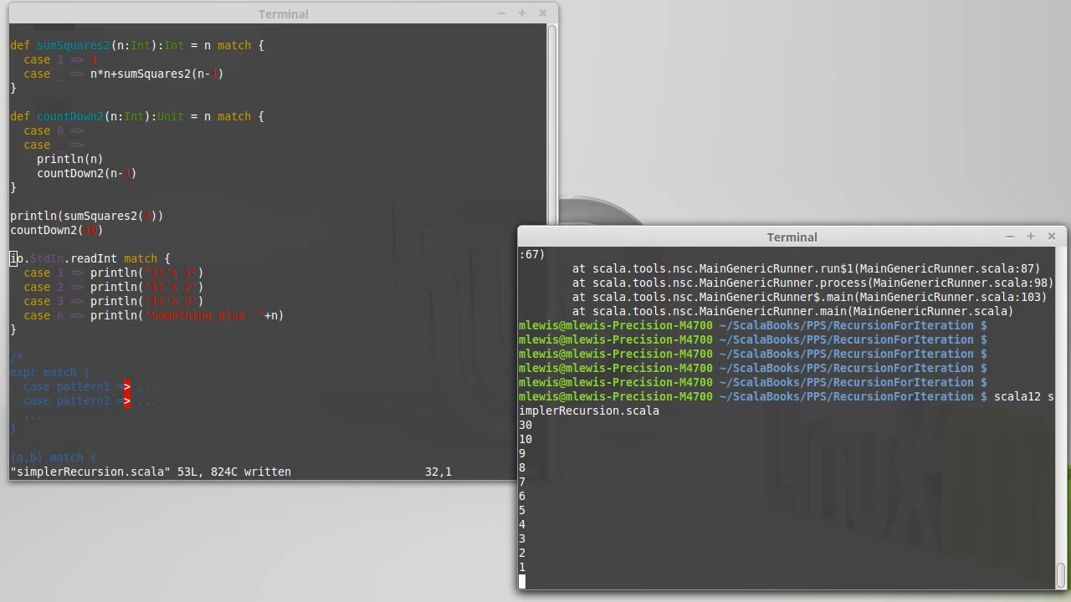
pyautogui.write('9')
pyautogui.press('Return')
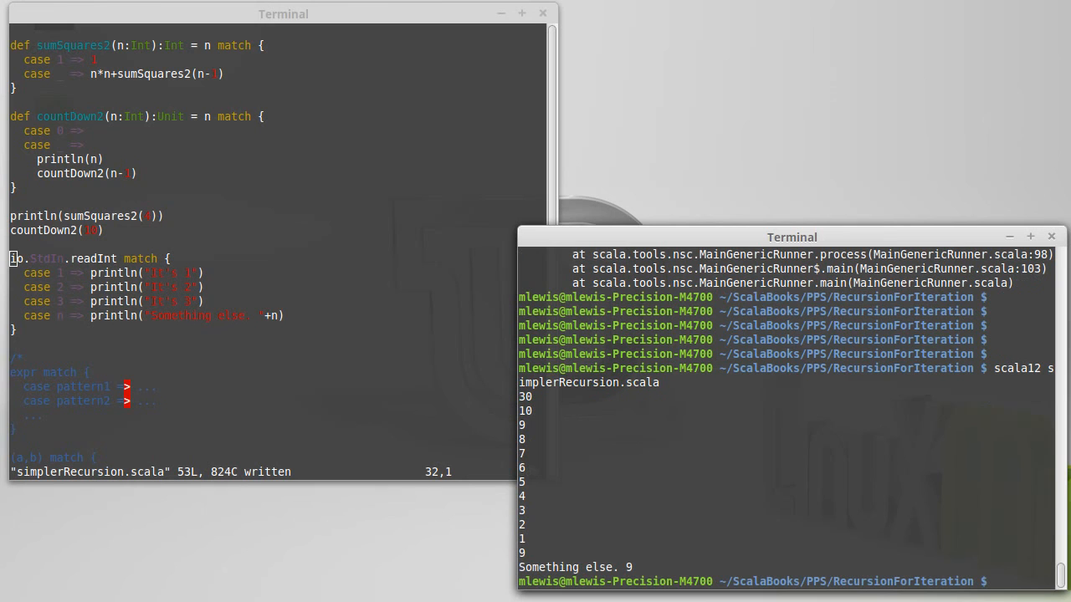